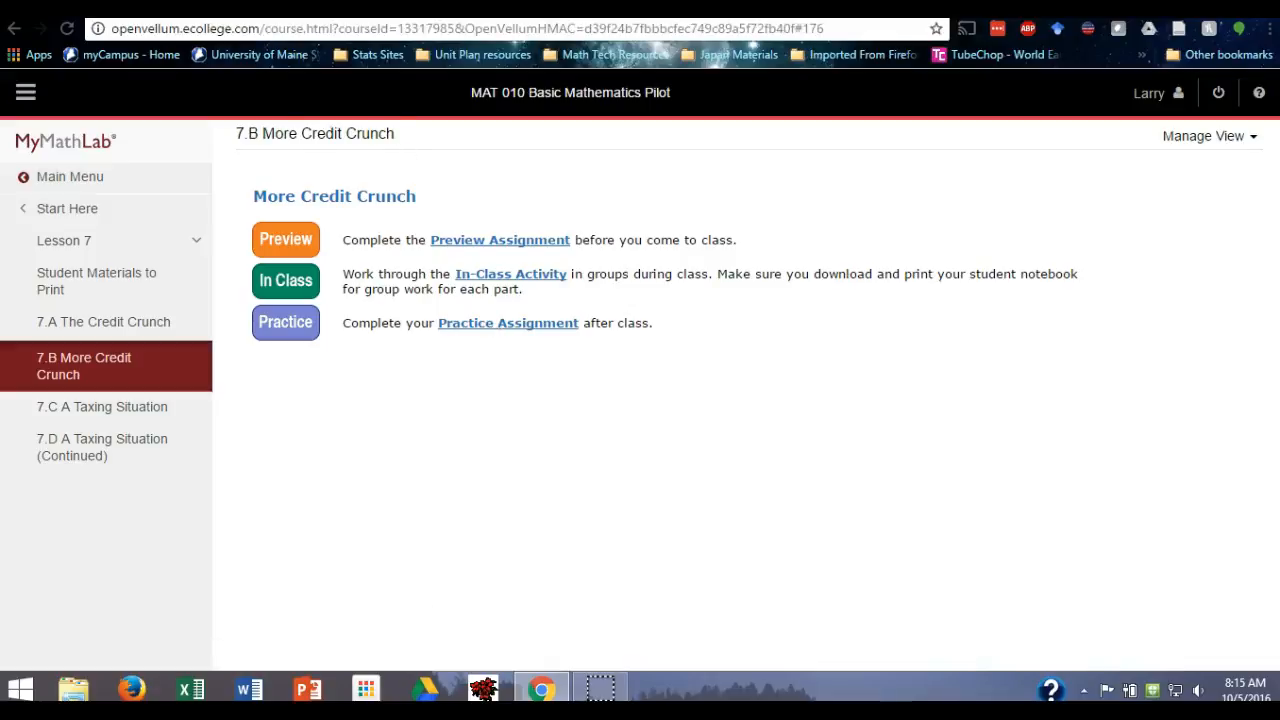
Export the credit card table from homework question 7.B.6-13 to Excel and open the downloaded workbook.
{"action": "key", "text": "ctrl+Tab"}
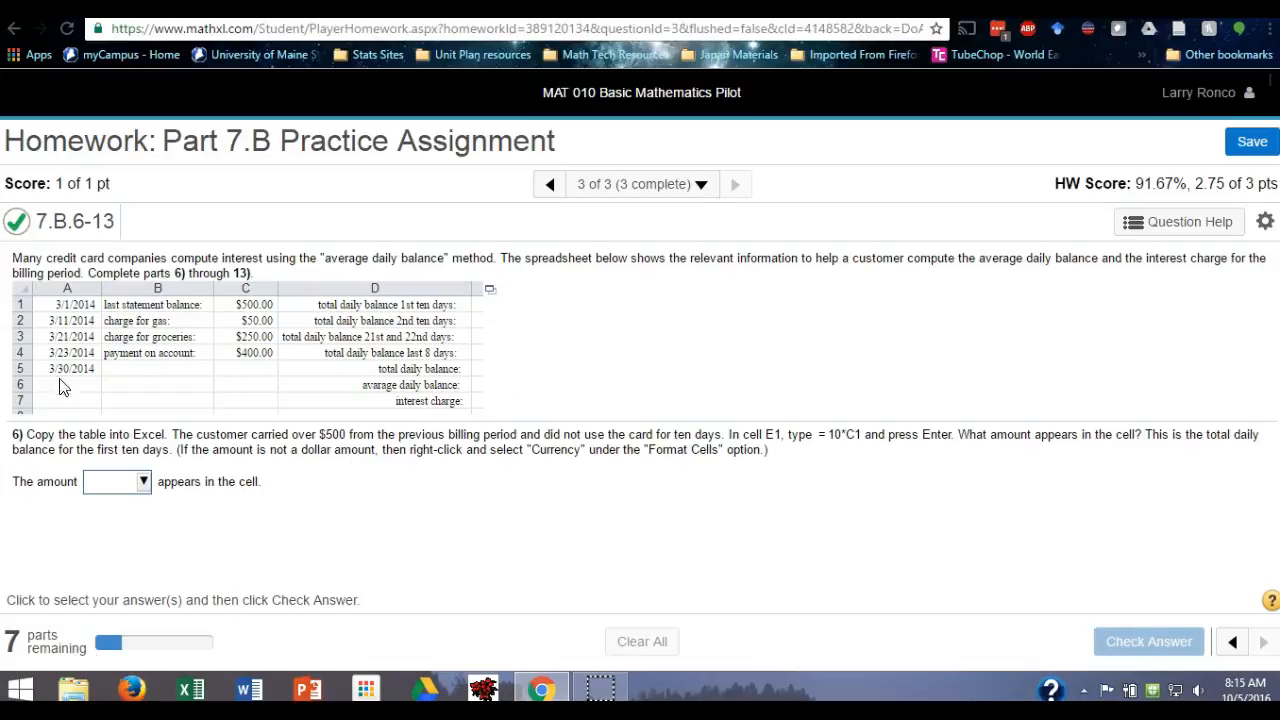
{"action": "left_click", "coordinate": [492, 294]}
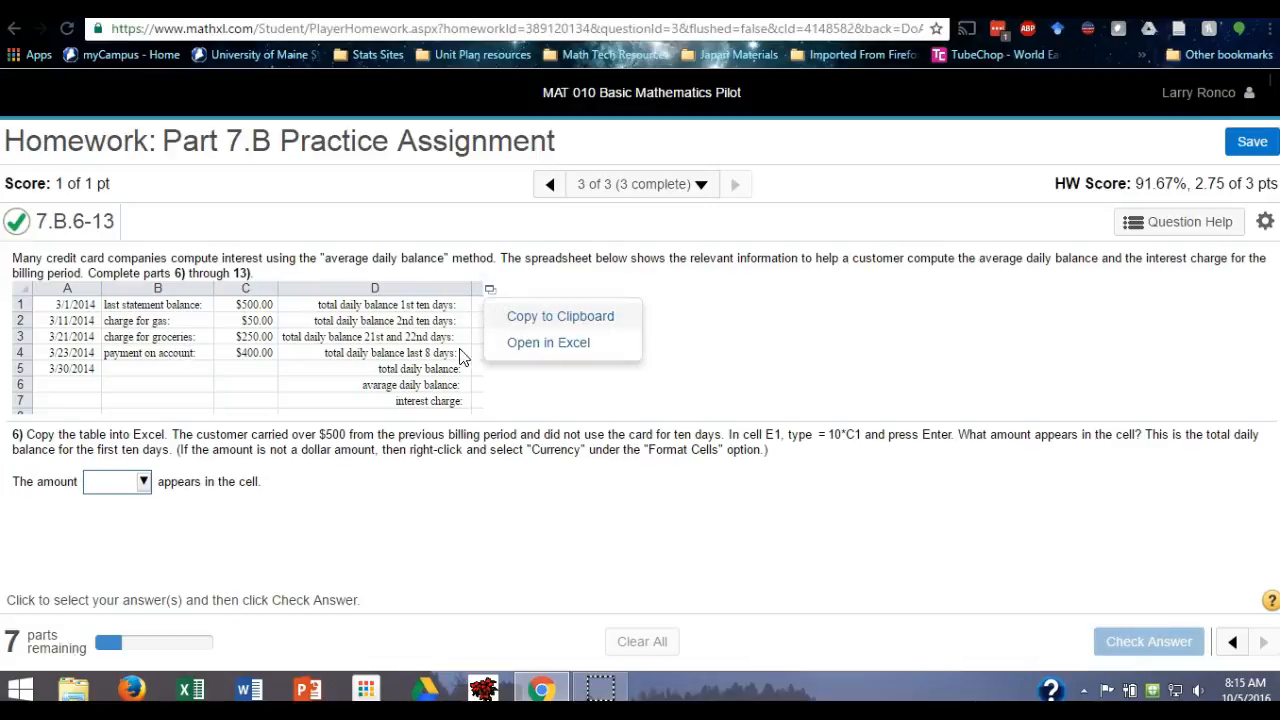
{"action": "left_click", "coordinate": [553, 344]}
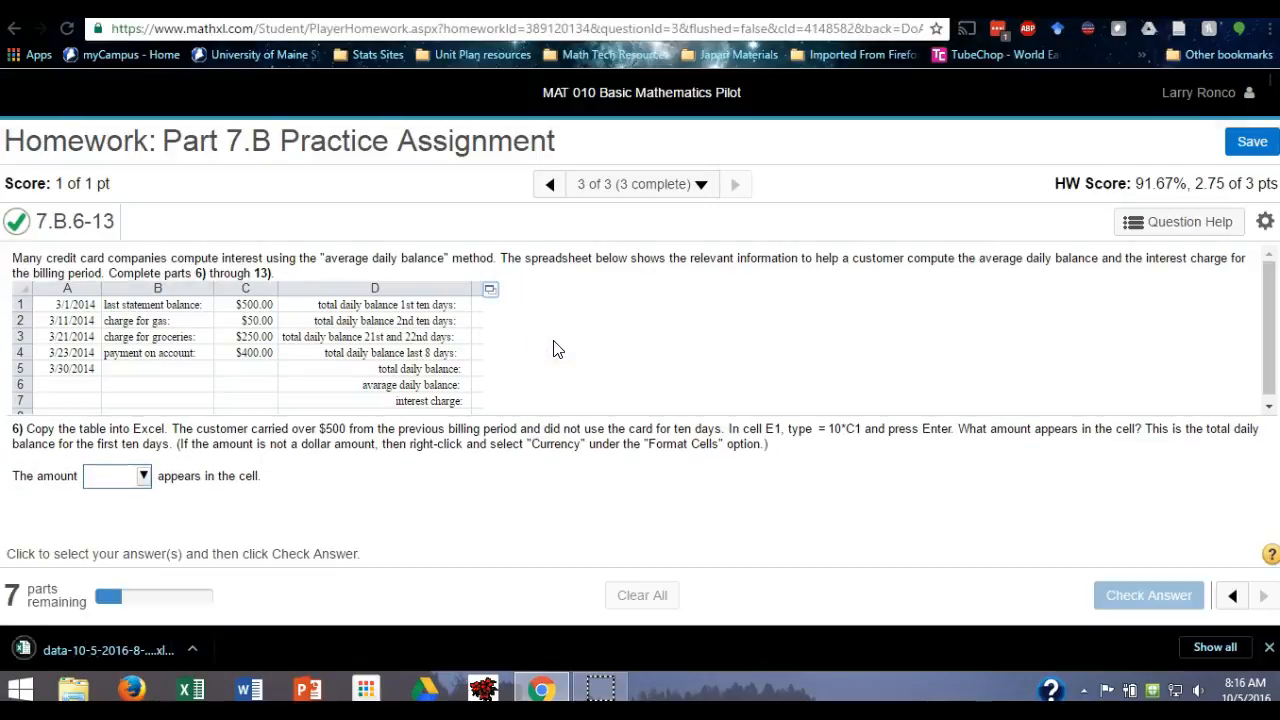
{"action": "left_click", "coordinate": [140, 652]}
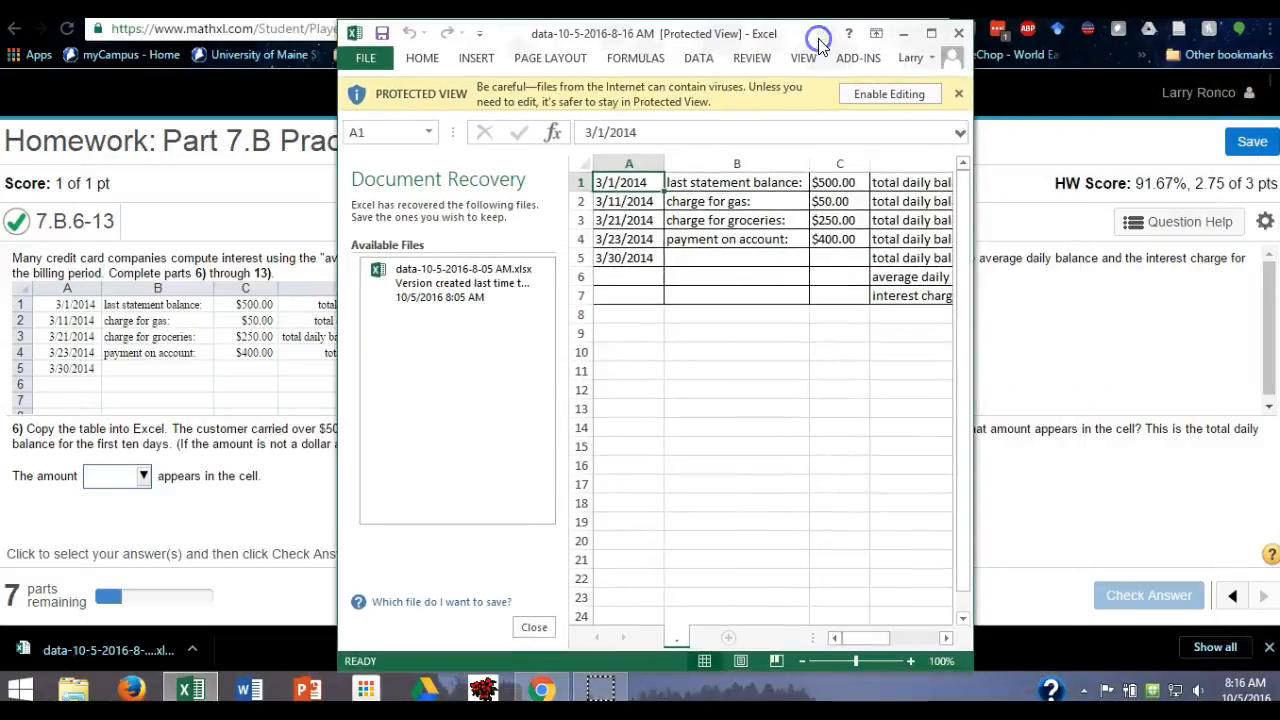
Maximize the Excel window, dismiss the Document Recovery pane and enable editing of the workbook.
{"action": "left_click", "coordinate": [931, 33]}
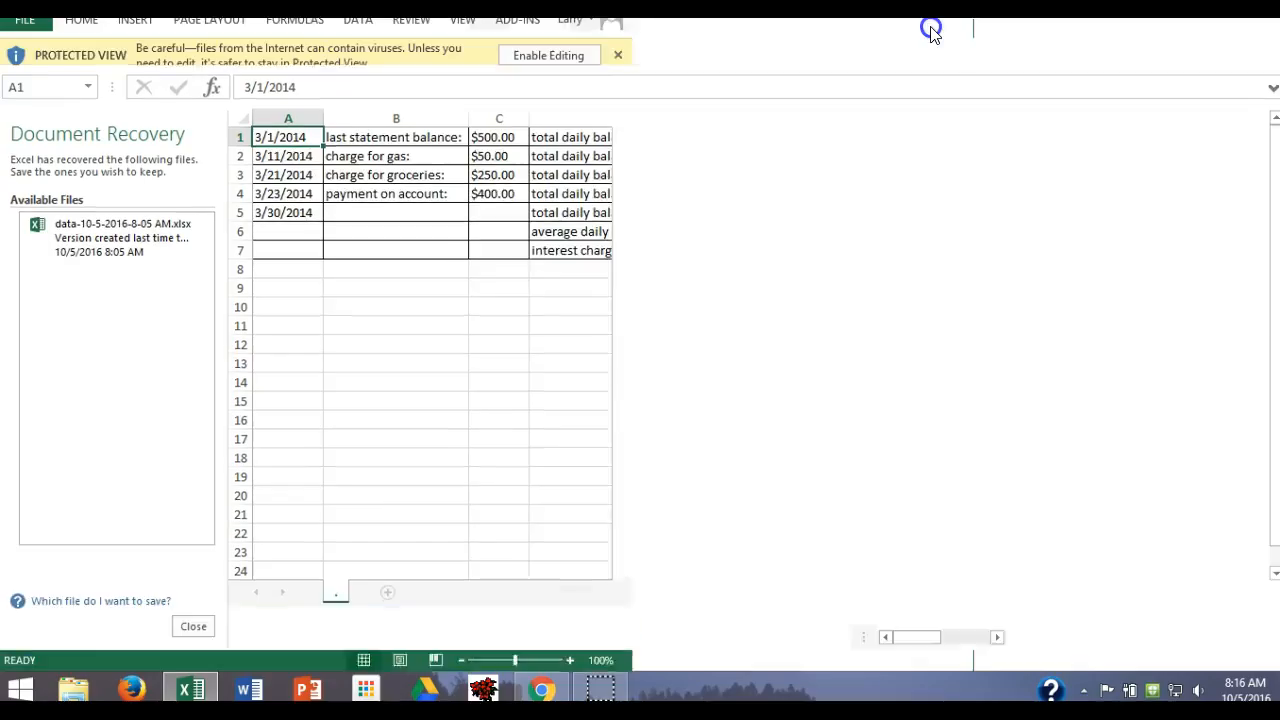
{"action": "left_click", "coordinate": [193, 626]}
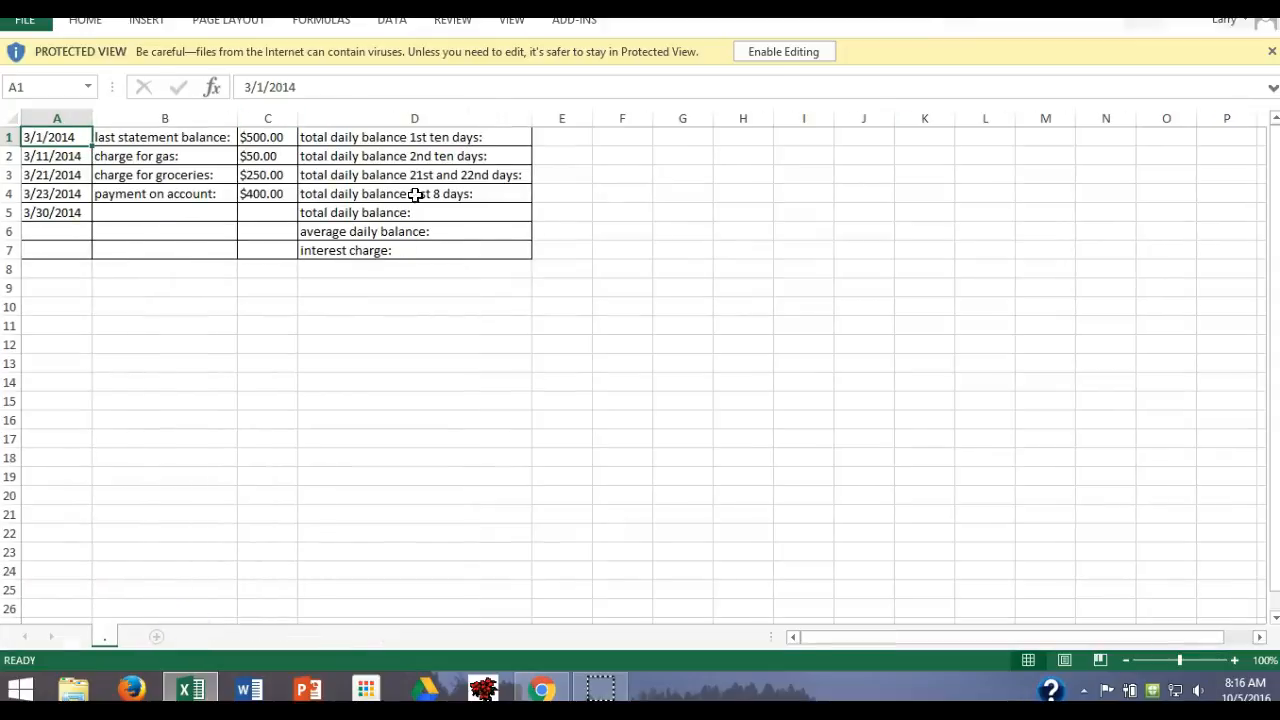
{"action": "left_click", "coordinate": [795, 50]}
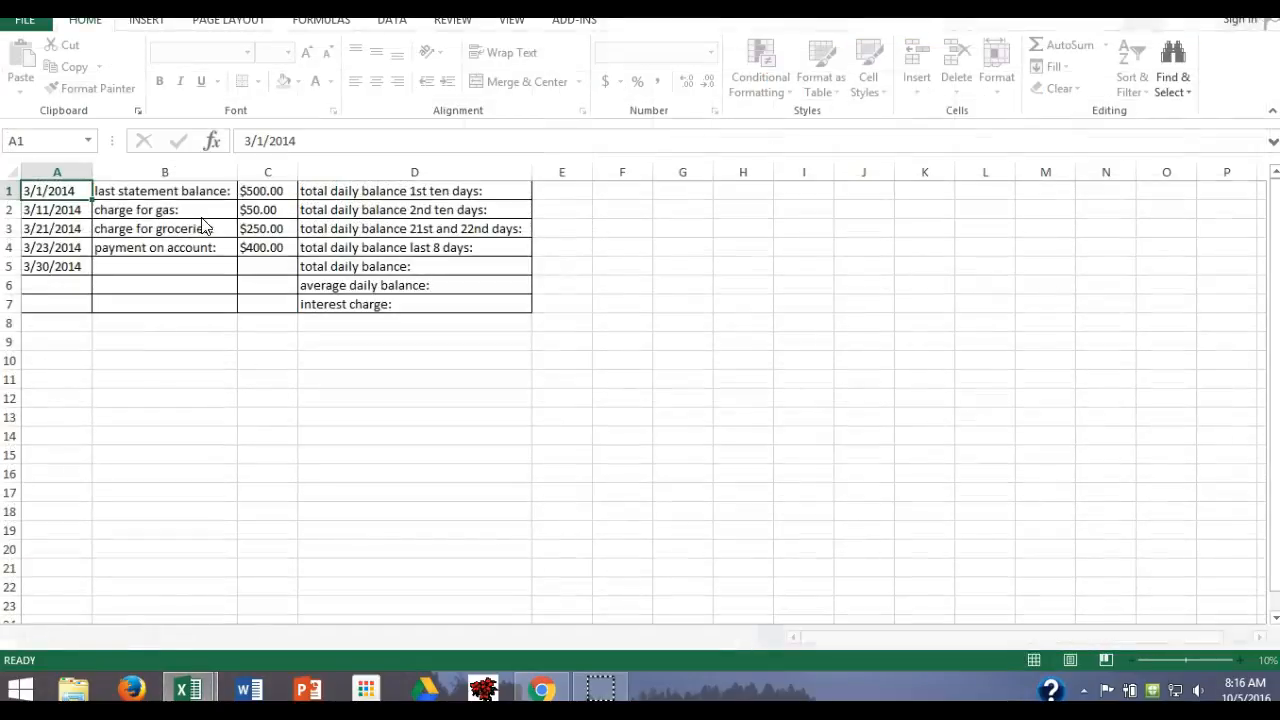
Review the homework question's instructions, then examine the workbook's table and the blank cells in column E beside the balance labels.
{"action": "left_click", "coordinate": [530, 692]}
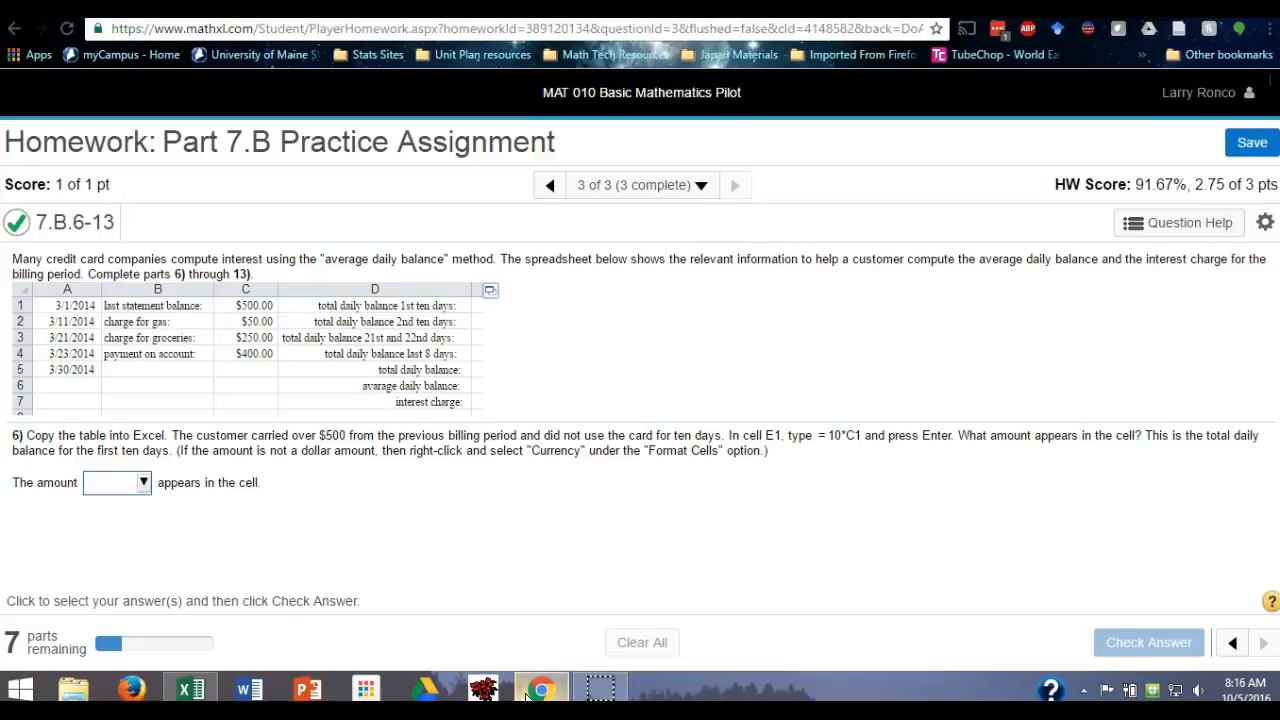
{"action": "left_click", "coordinate": [200, 688]}
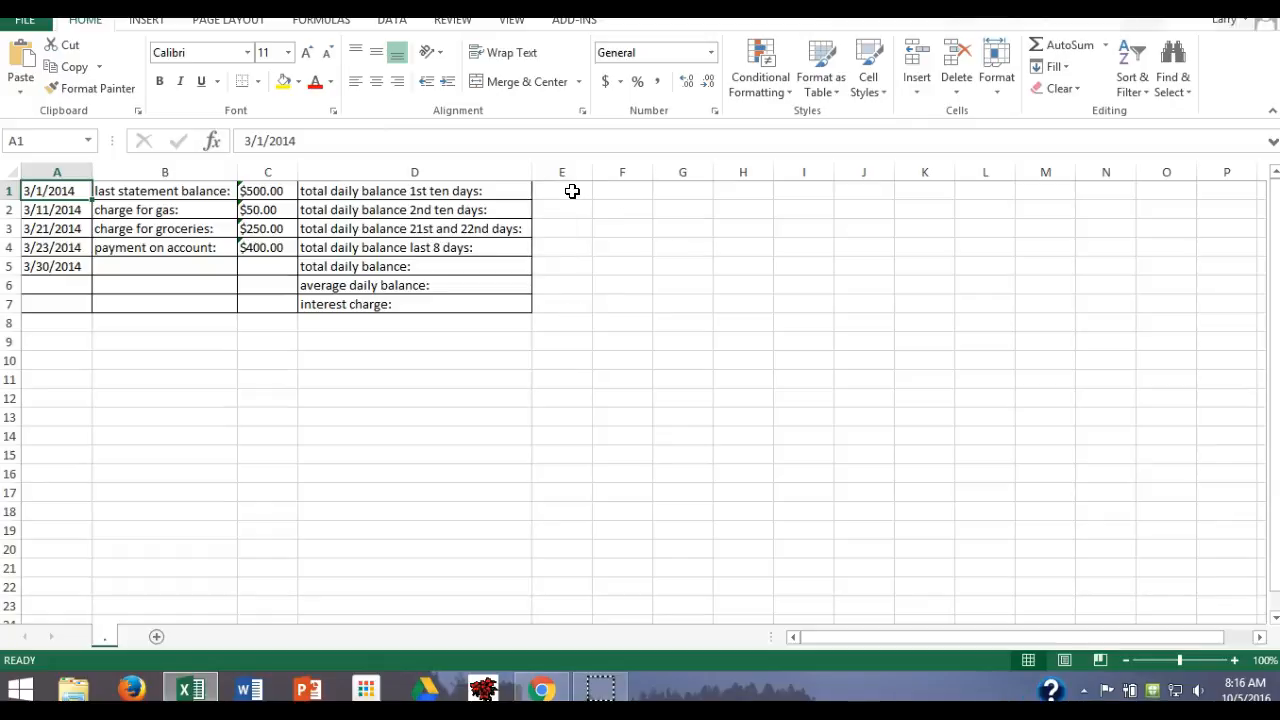
{"action": "left_click", "coordinate": [420, 402]}
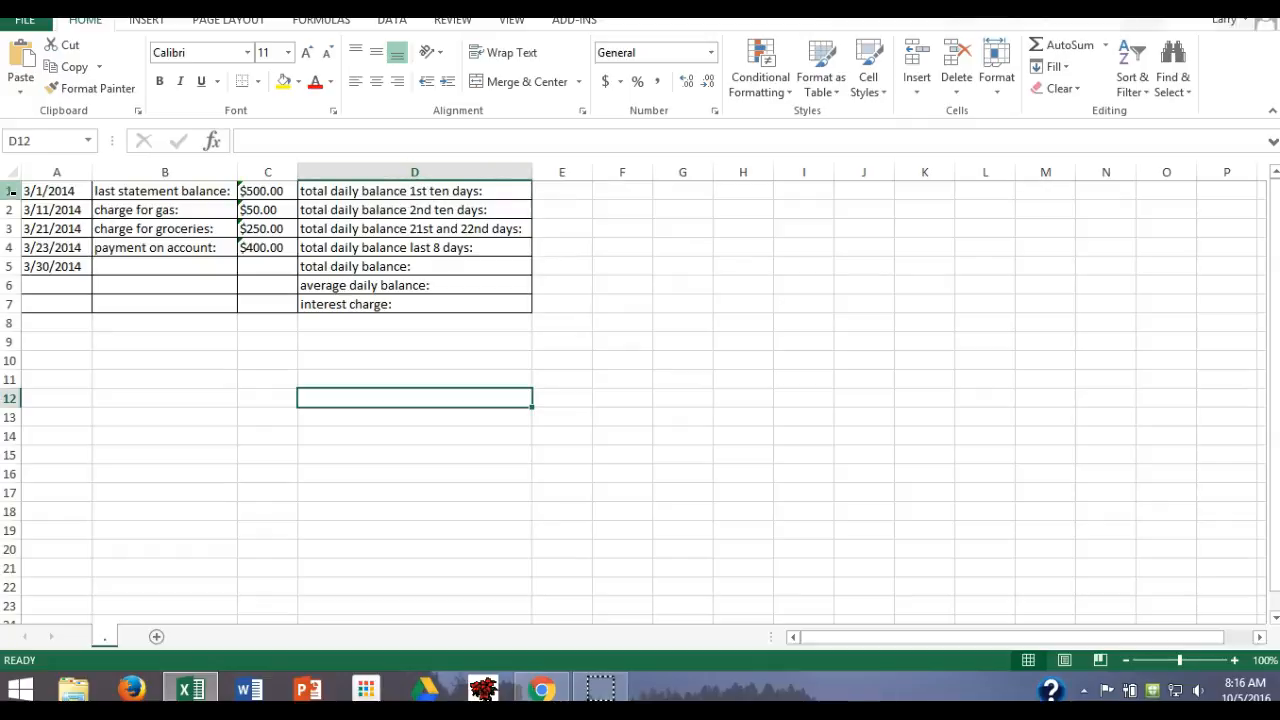
{"action": "left_click", "coordinate": [365, 309]}
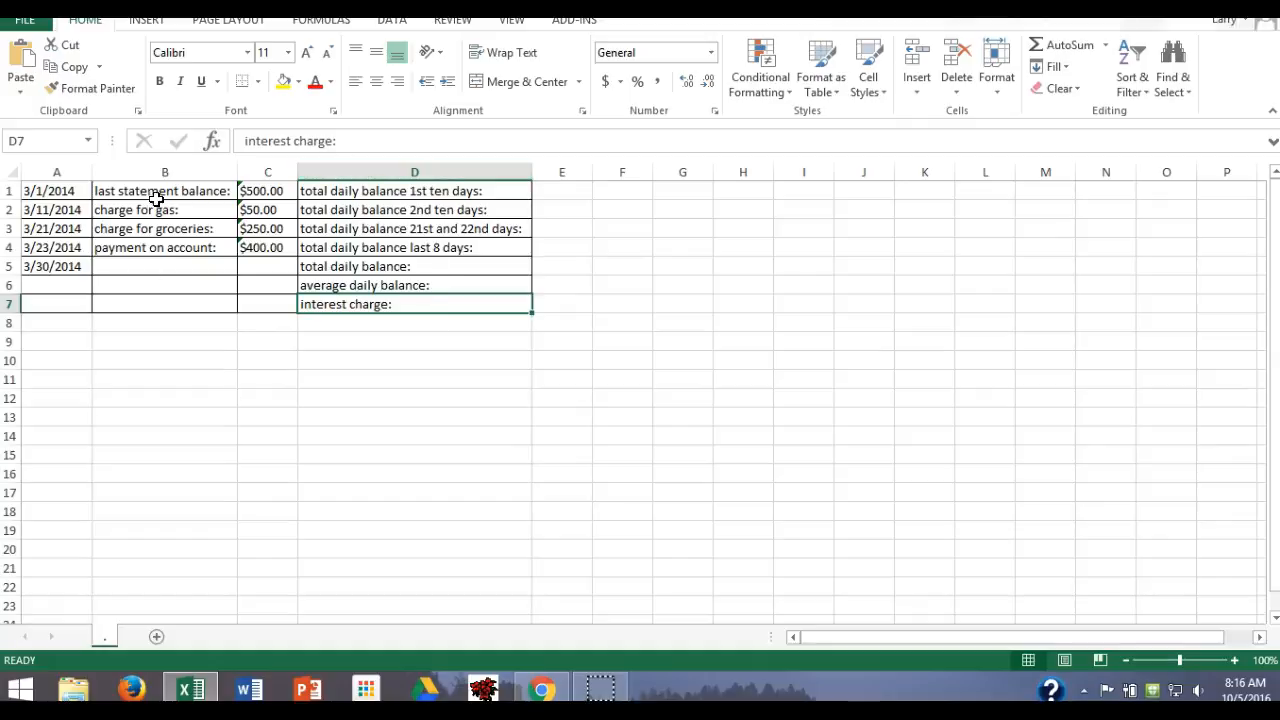
{"action": "left_click", "coordinate": [276, 191]}
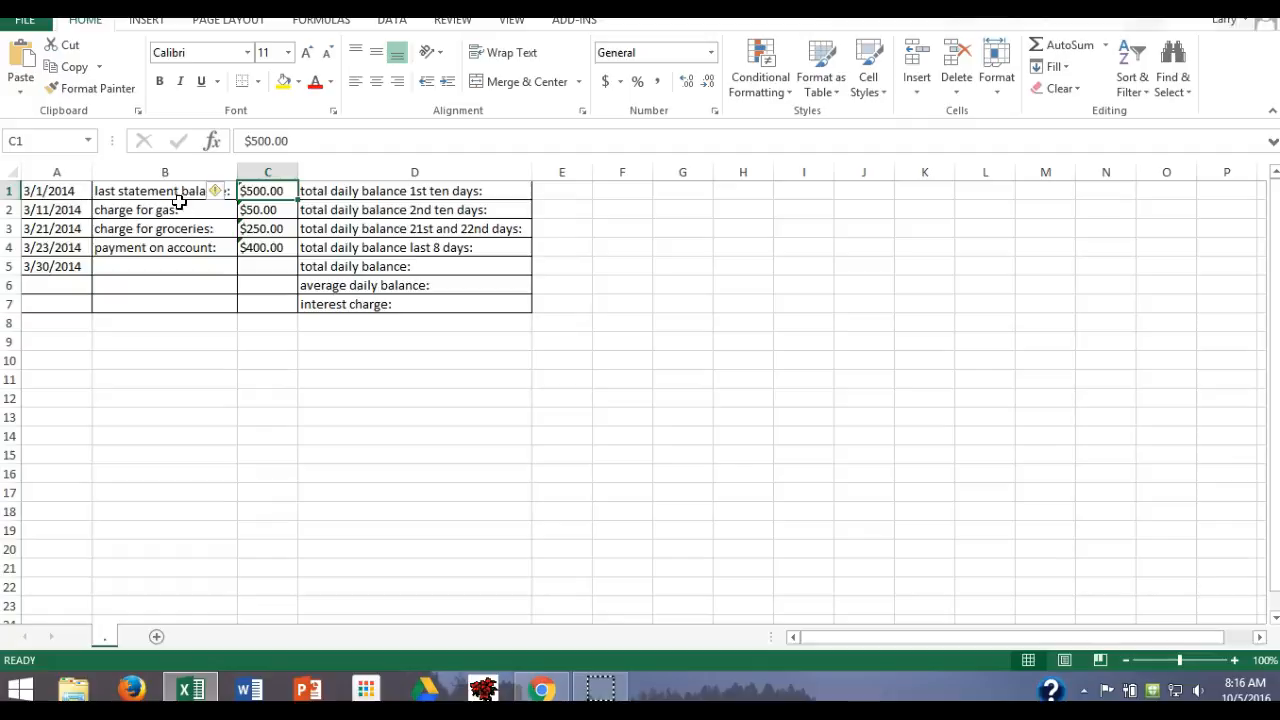
{"action": "left_click", "coordinate": [566, 192]}
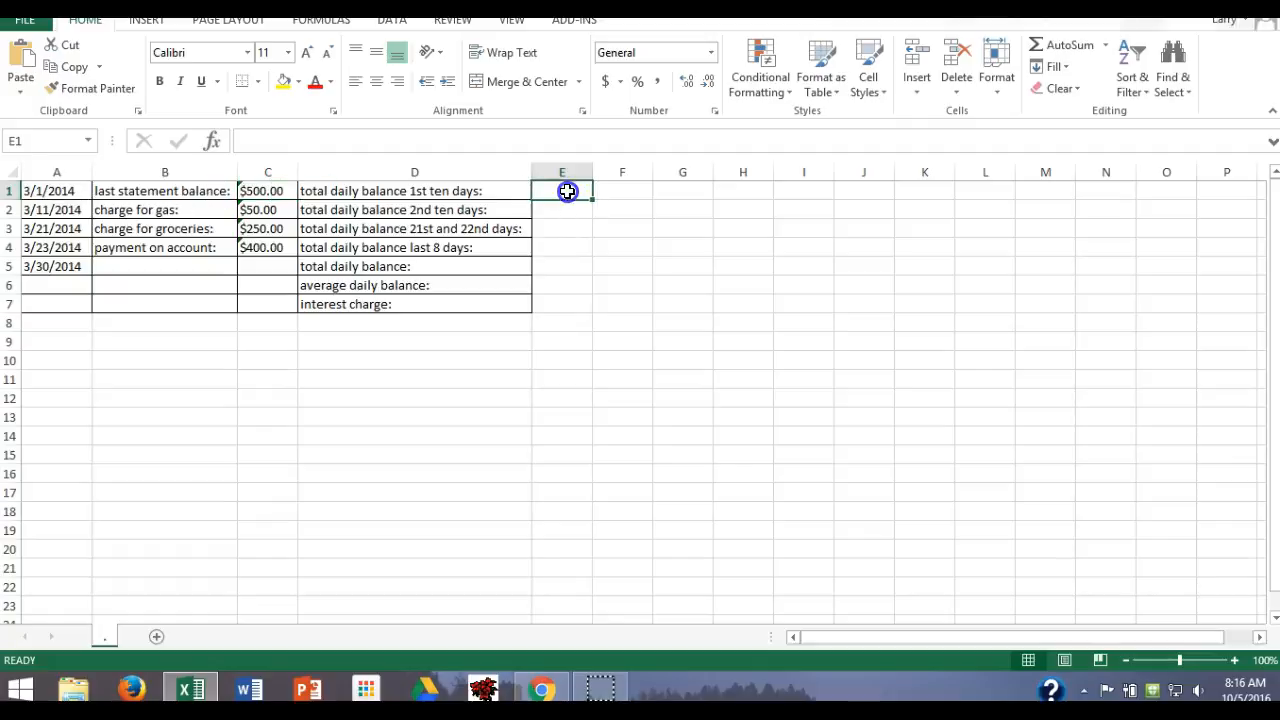
{"action": "left_click", "coordinate": [570, 214]}
{"action": "left_click", "coordinate": [568, 229]}
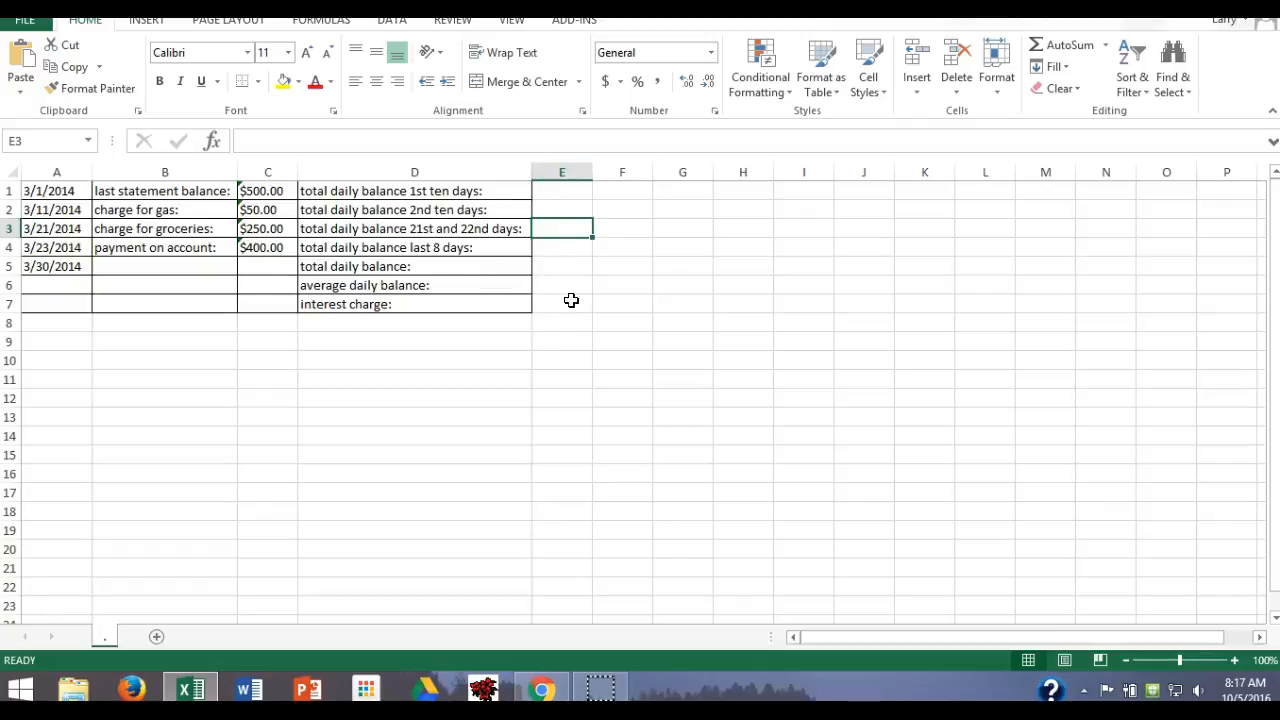
{"action": "left_click", "coordinate": [564, 265]}
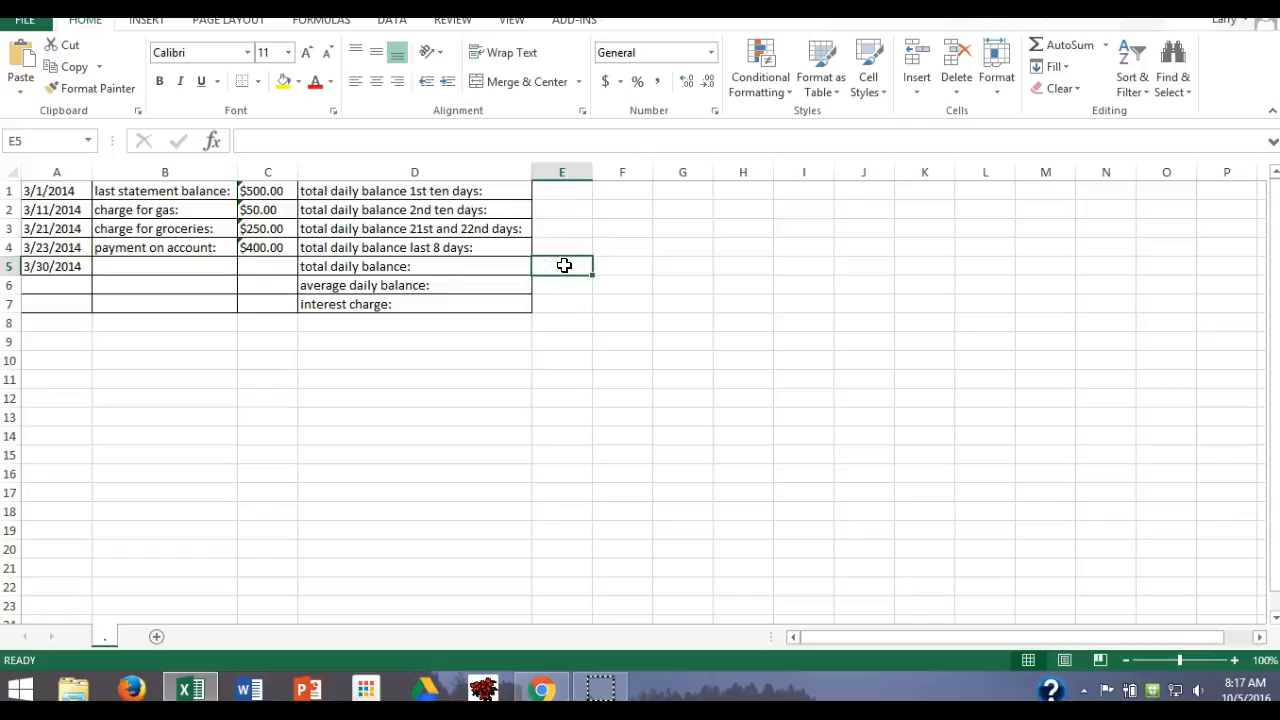
Return to the homework question in Chrome and copy its table data as tab-delimited text to the clipboard.
{"action": "left_click", "coordinate": [541, 690]}
{"action": "left_click", "coordinate": [491, 292]}
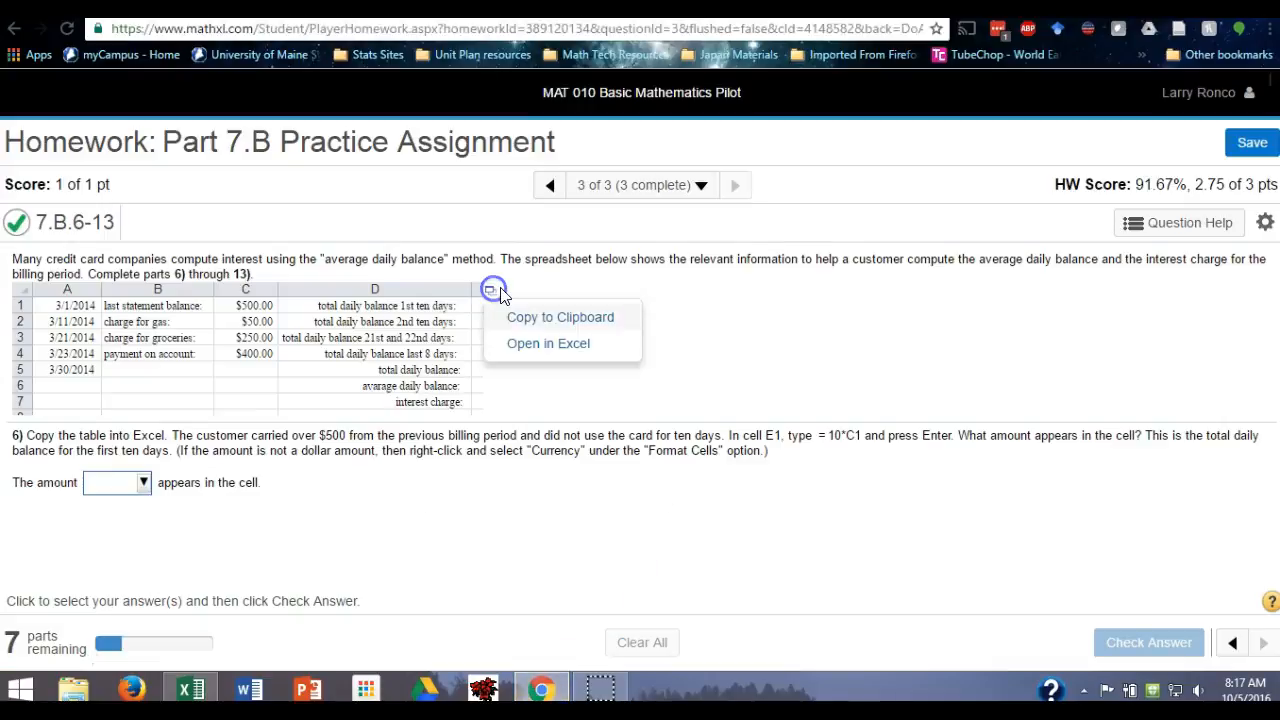
{"action": "left_click", "coordinate": [547, 320]}
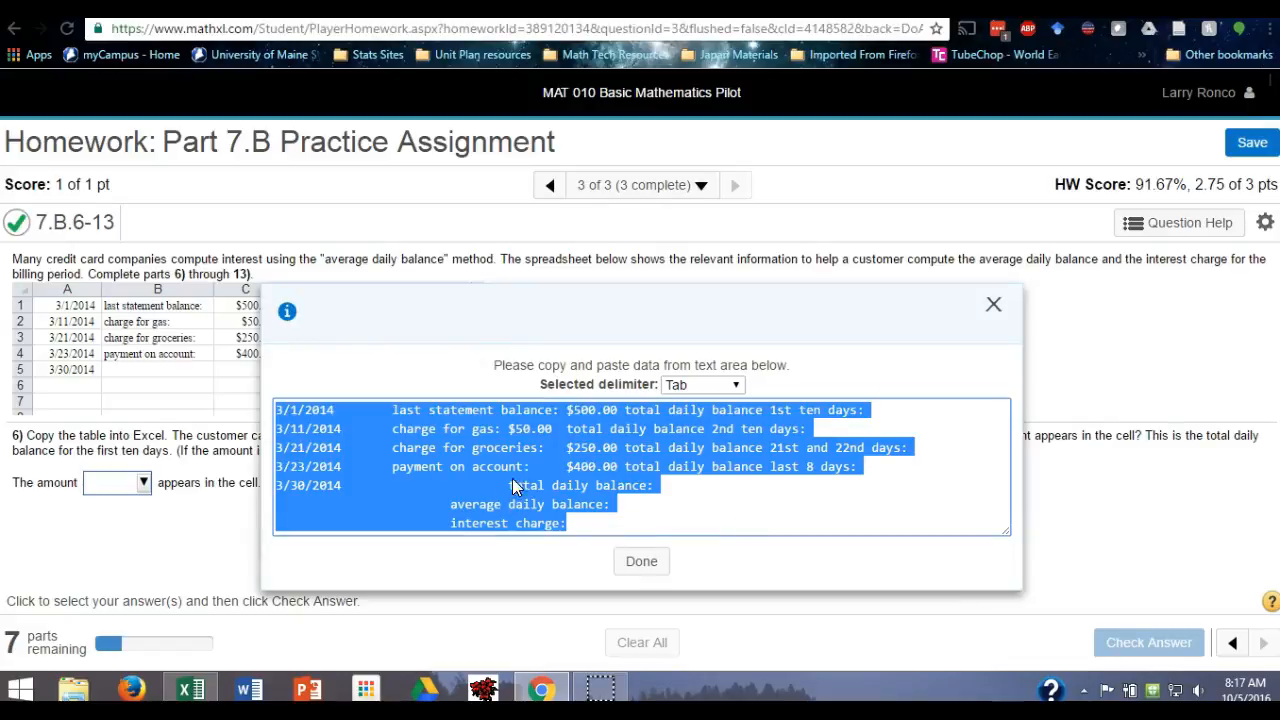
{"action": "right_click", "coordinate": [366, 440]}
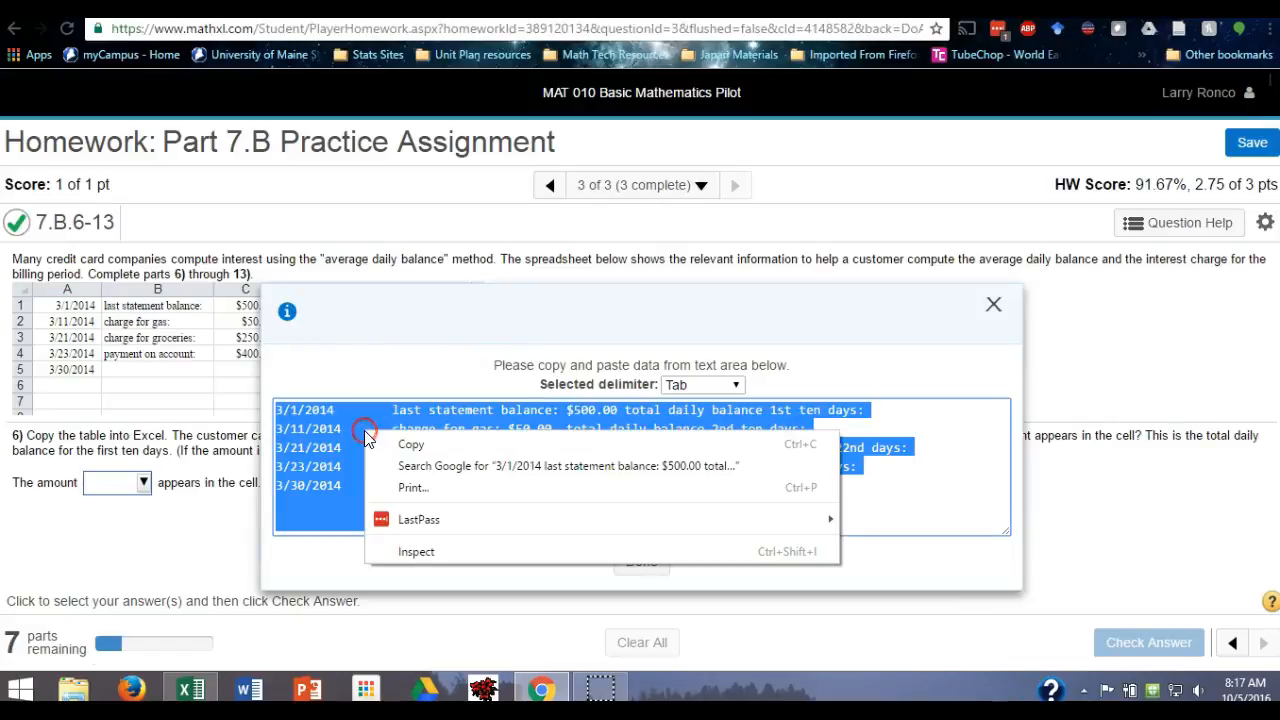
{"action": "left_click", "coordinate": [409, 446]}
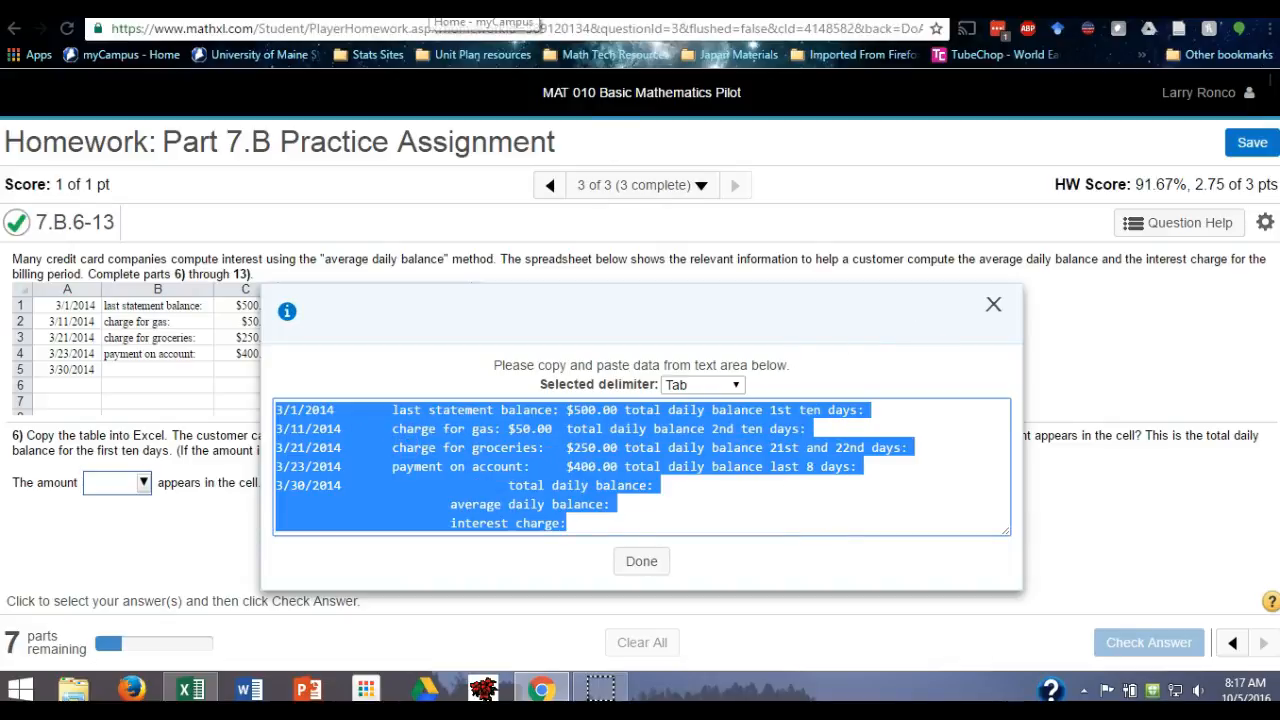
Open Google Drive from the myCampus launch pad and create a new Google Sheets spreadsheet.
{"action": "left_click", "coordinate": [432, 8]}
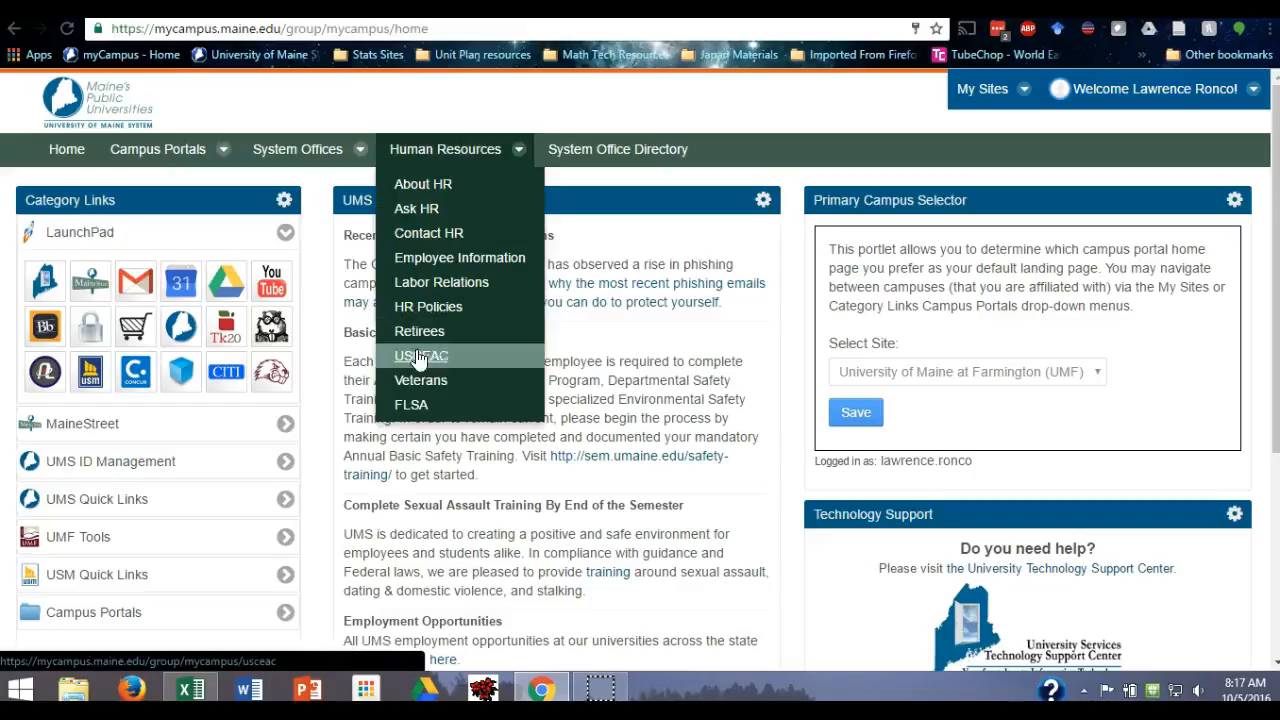
{"action": "left_click", "coordinate": [222, 283]}
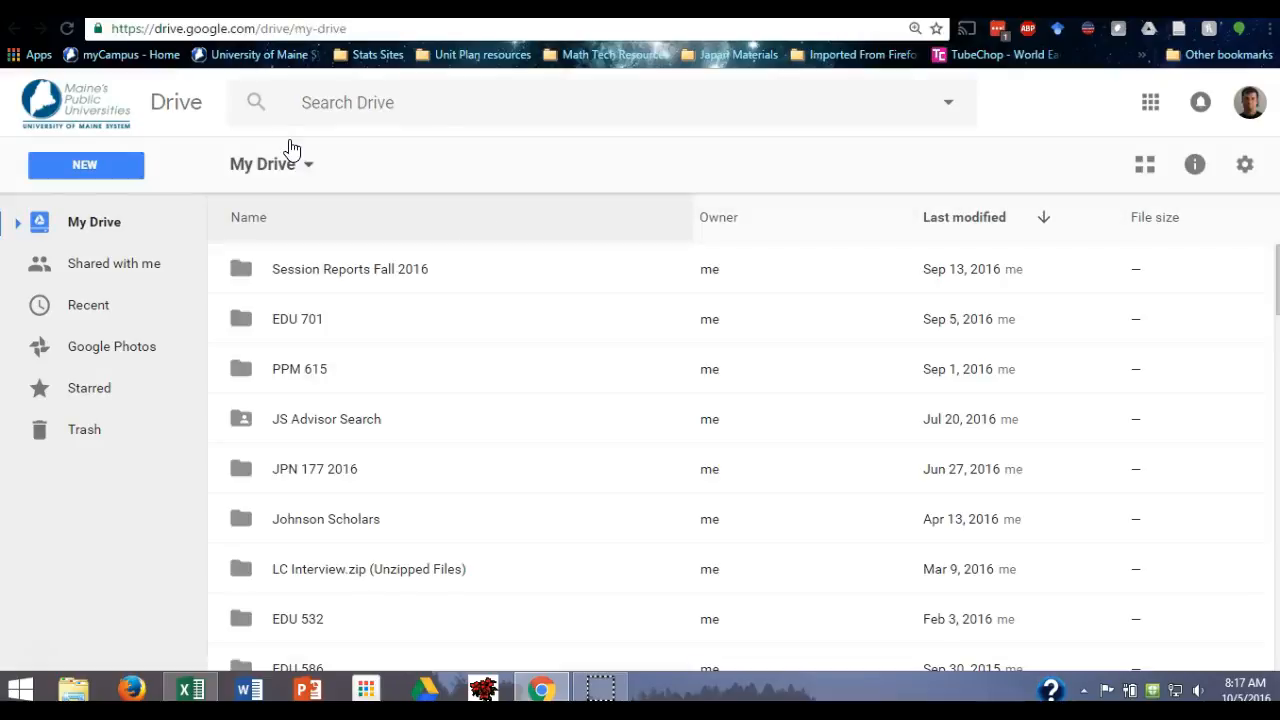
{"action": "left_click", "coordinate": [75, 164]}
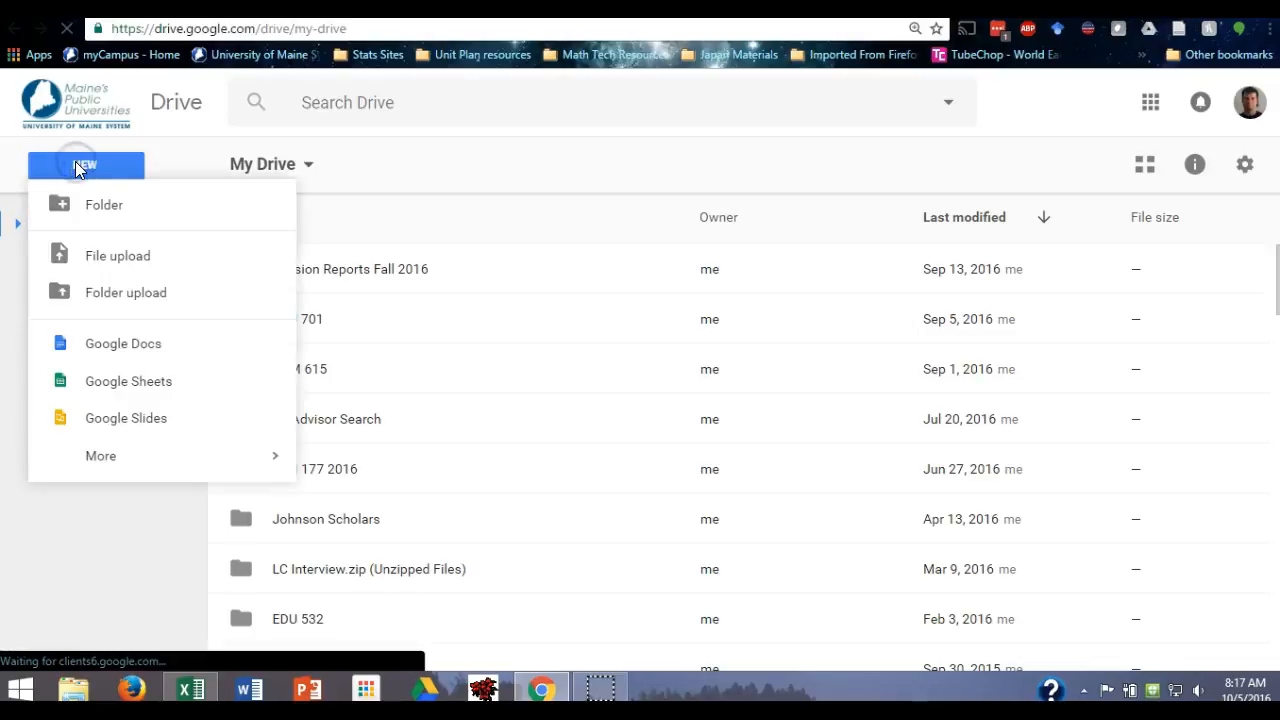
{"action": "left_click", "coordinate": [108, 388]}
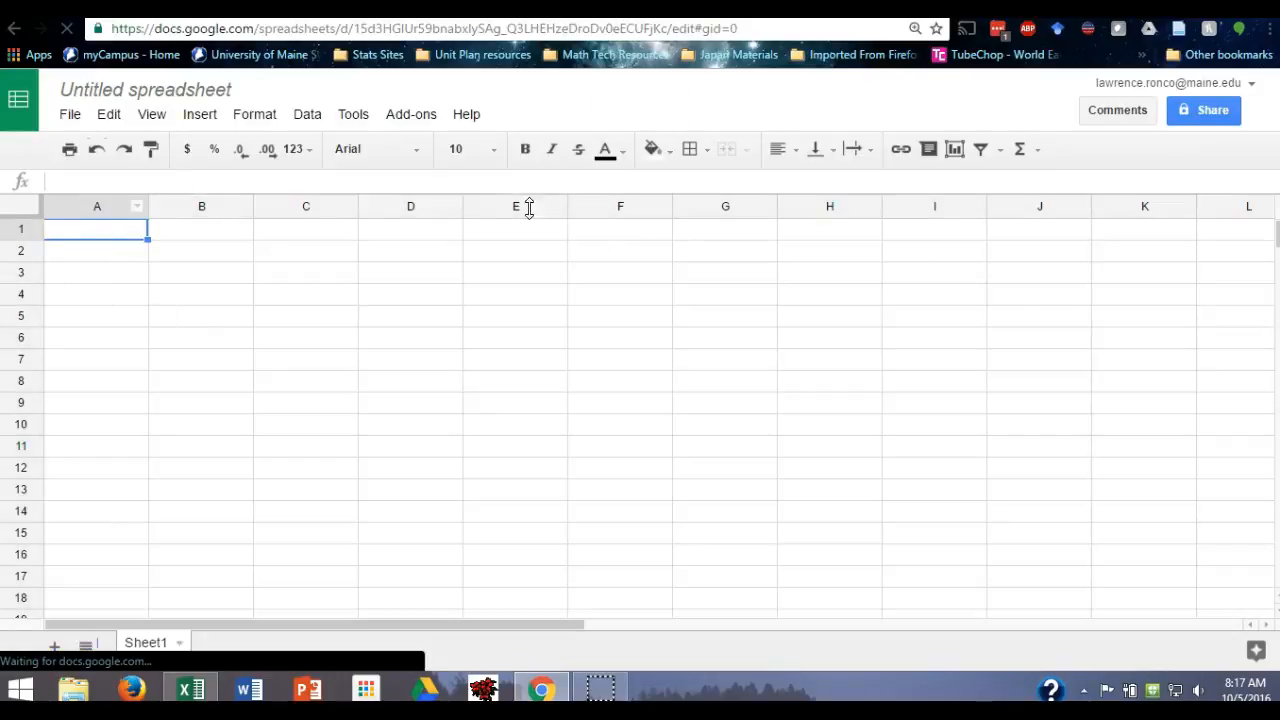
Paste the copied table at cell A1 and widen column D to fit its balance labels.
{"action": "left_click", "coordinate": [109, 232]}
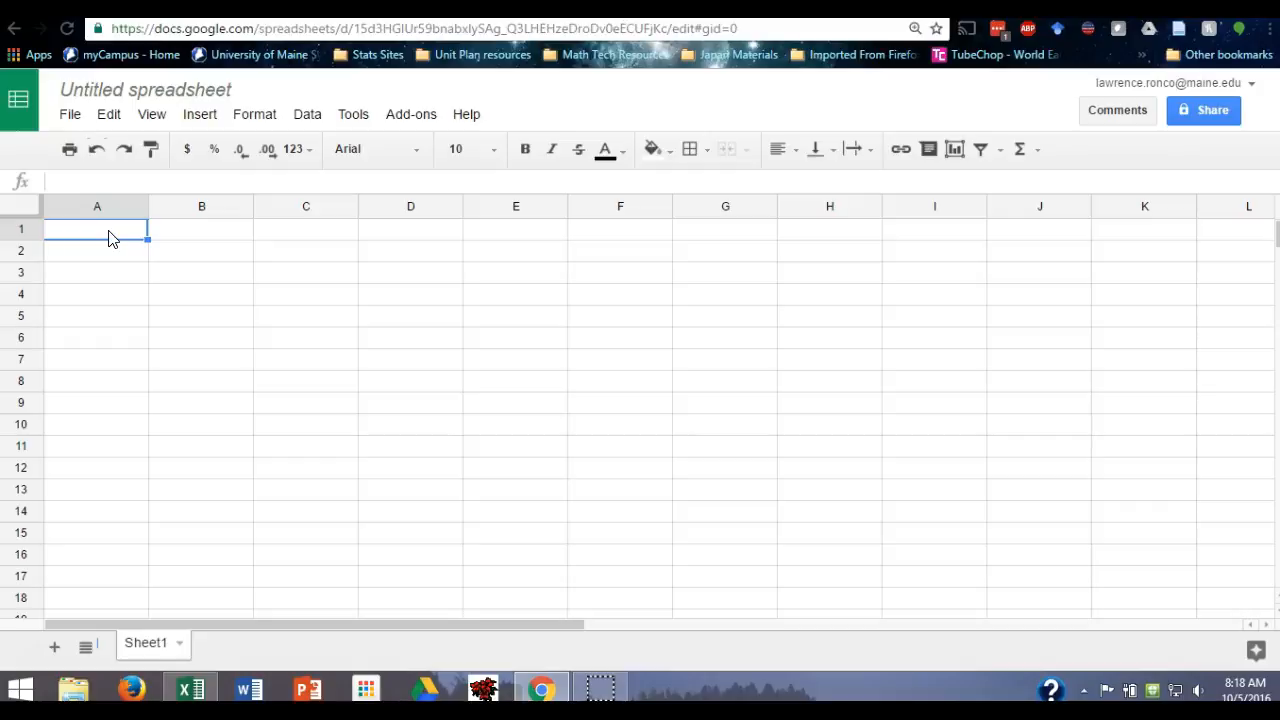
{"action": "left_click", "coordinate": [108, 114]}
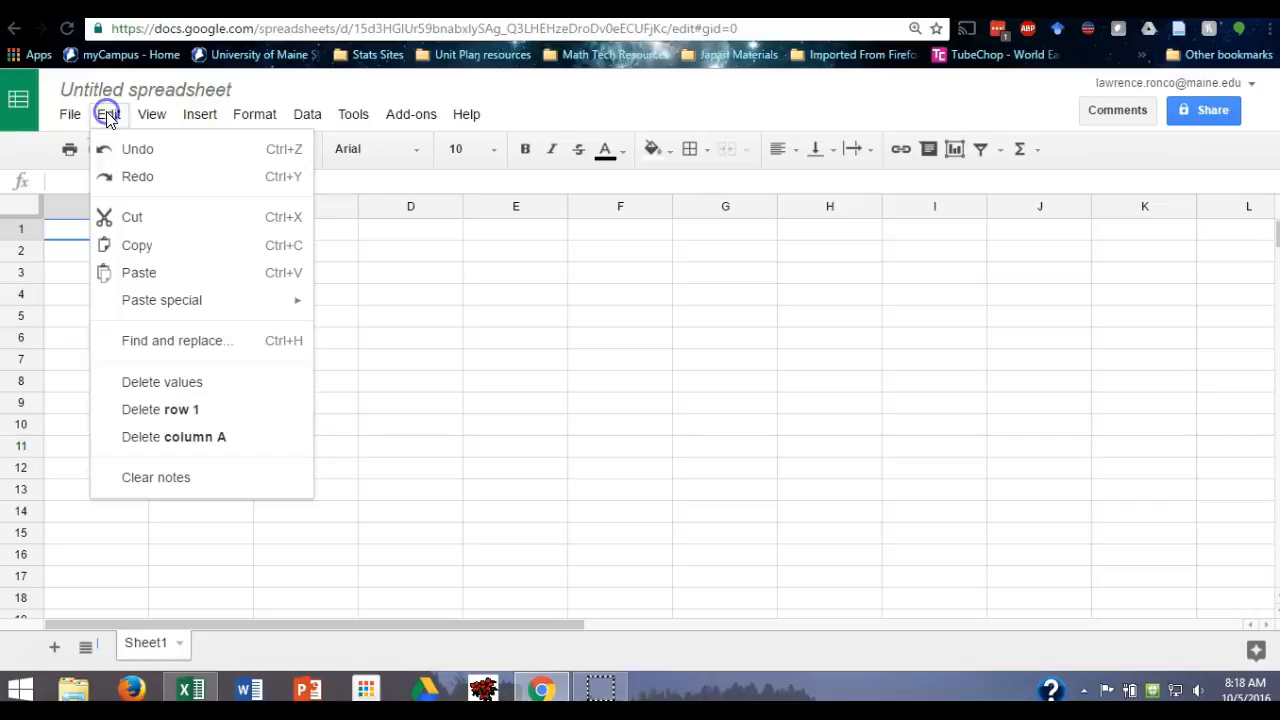
{"action": "left_click", "coordinate": [130, 275]}
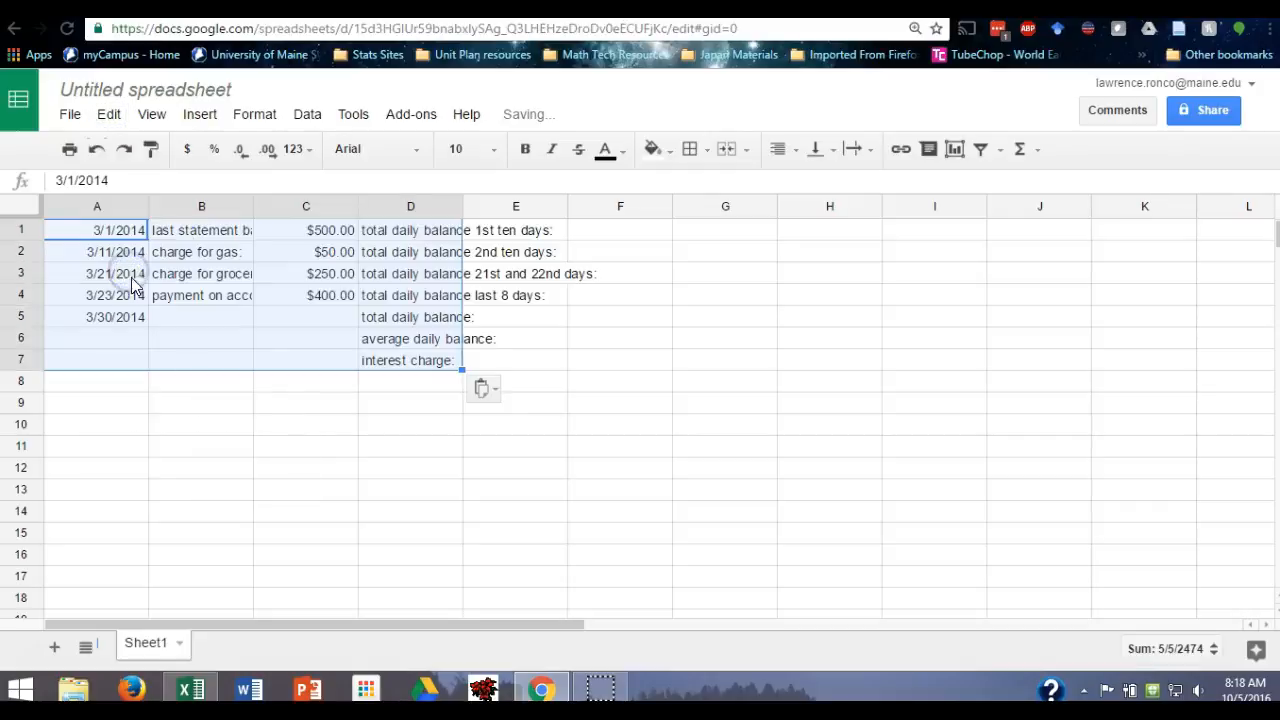
{"action": "left_click", "coordinate": [262, 495]}
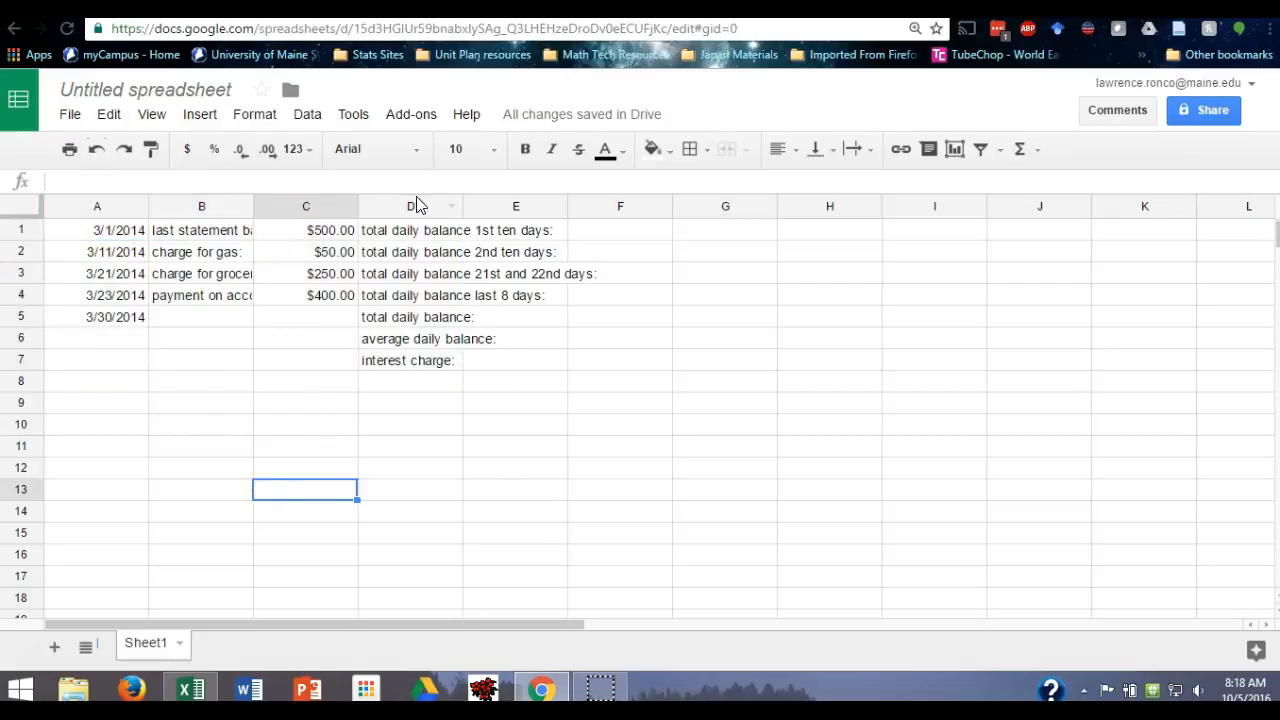
{"action": "left_click_drag", "start_coordinate": [461, 205], "coordinate": [609, 207]}
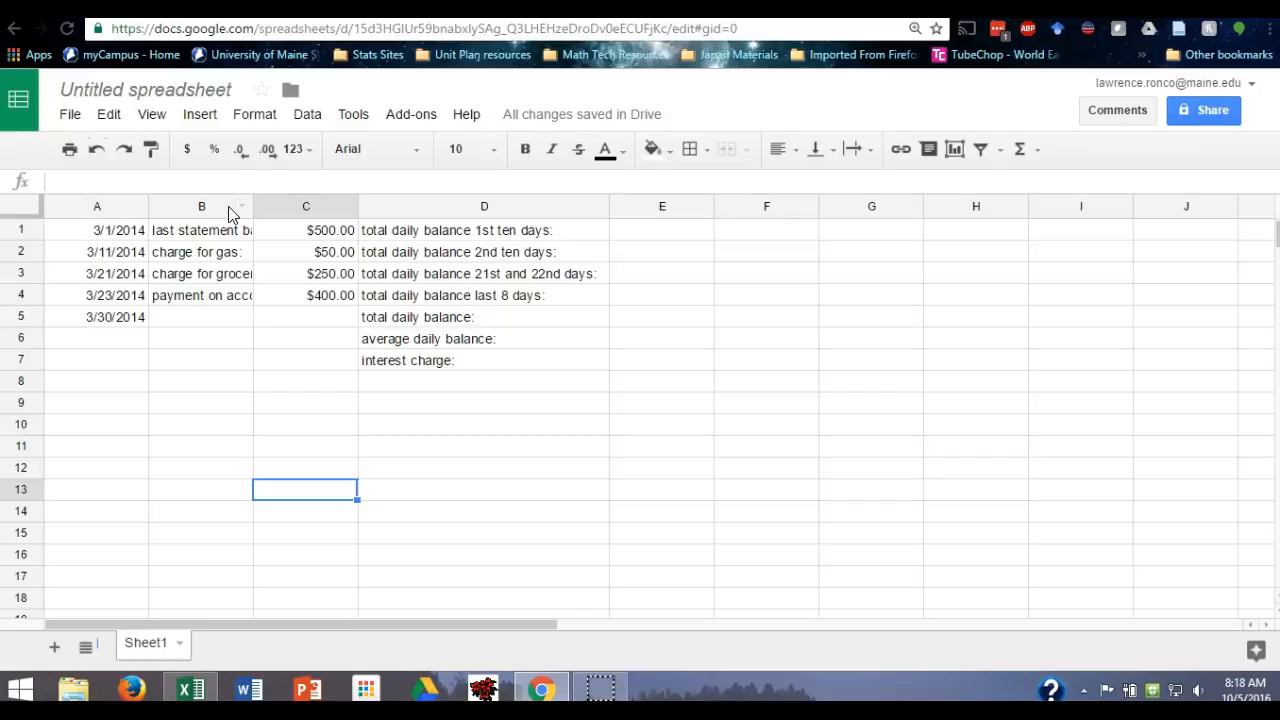
{"action": "left_click", "coordinate": [663, 231]}
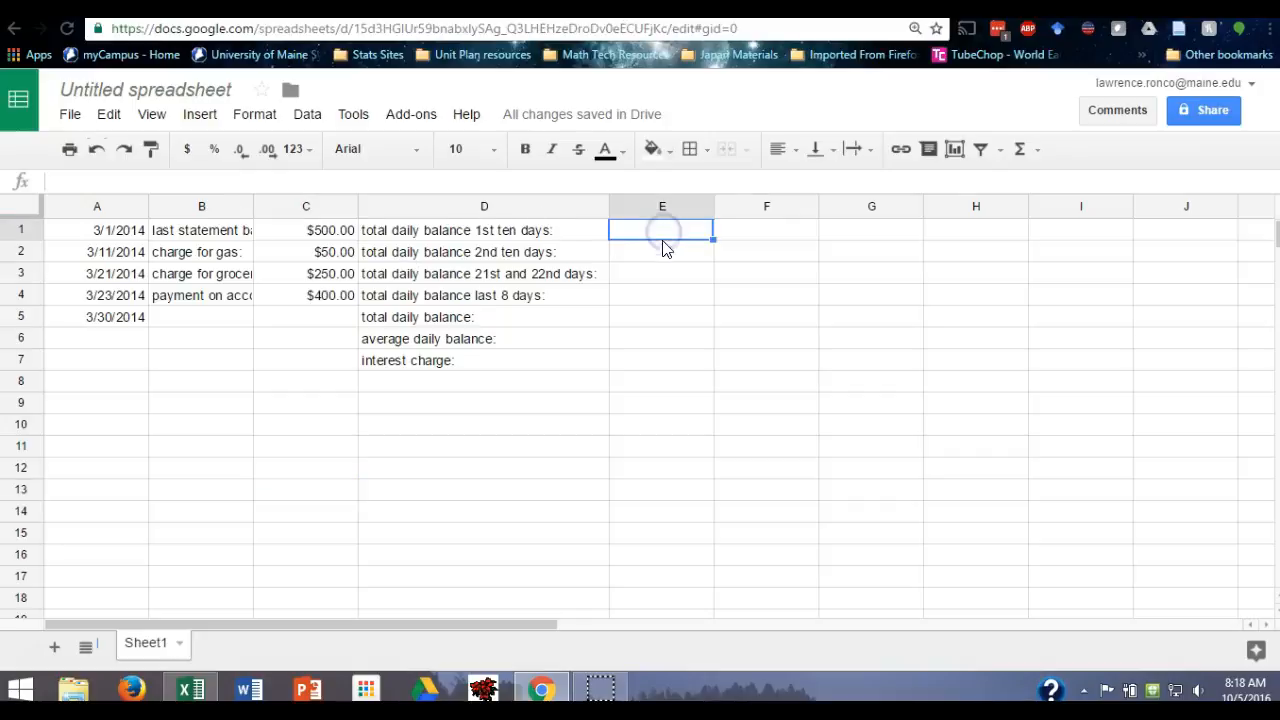
{"action": "left_click", "coordinate": [663, 233]}
{"action": "left_click", "coordinate": [657, 255]}
{"action": "left_click", "coordinate": [651, 272]}
{"action": "left_click", "coordinate": [648, 295]}
{"action": "left_click", "coordinate": [645, 317]}
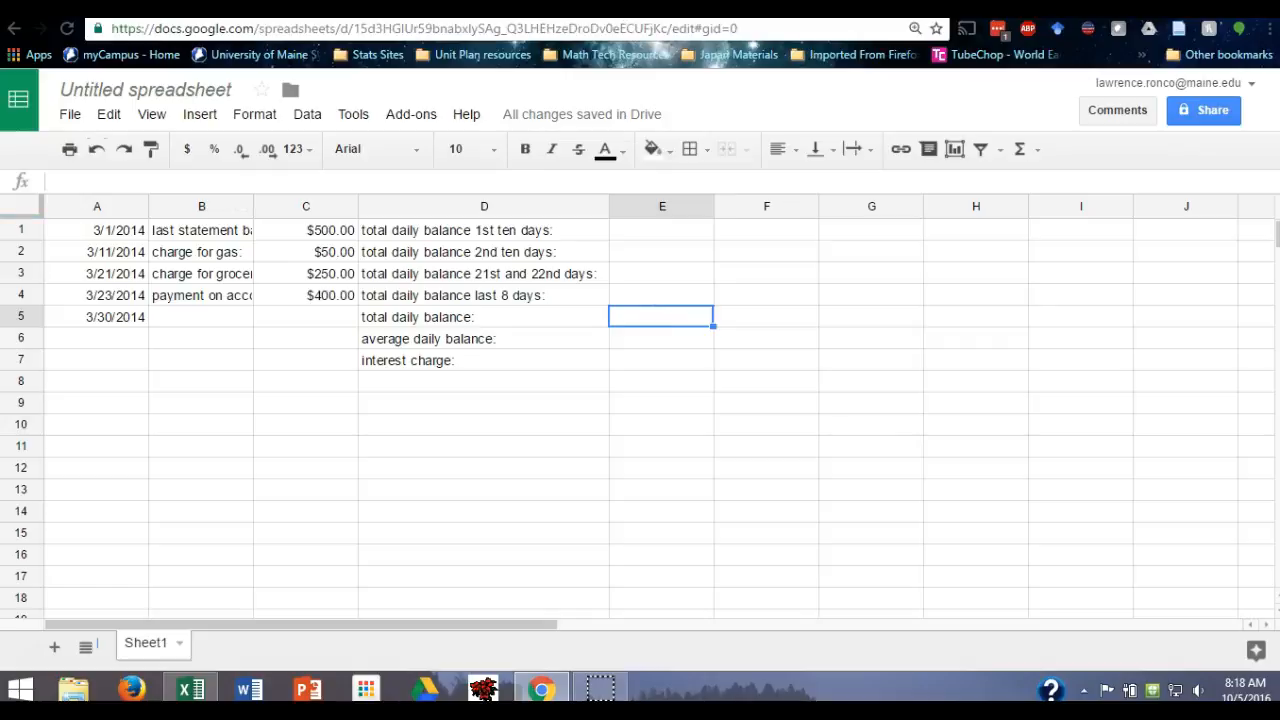
Return to the homework question and close its table data dialog.
{"action": "key", "text": "ctrl+shift+Tab"}
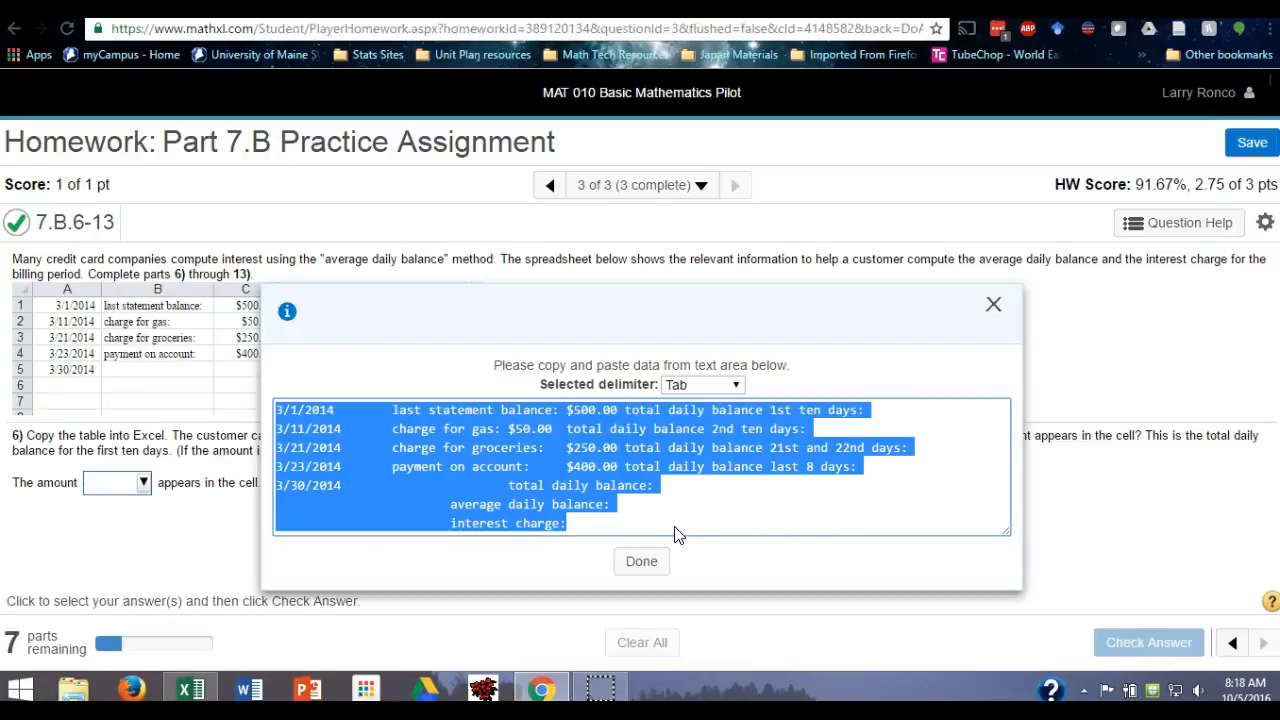
{"action": "left_click", "coordinate": [641, 561]}
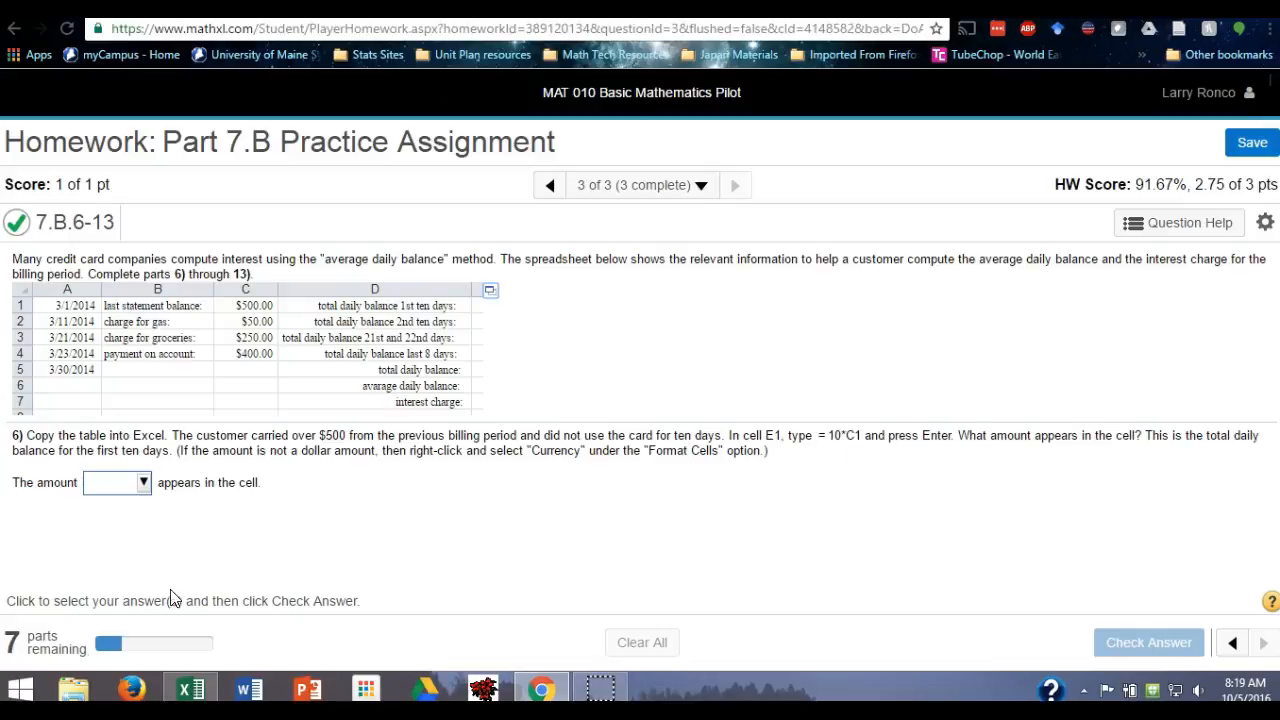
Switch to the Excel workbook and enter the formula =10*C1 in cell E1 for the first ten days' total daily balance.
{"action": "left_click", "coordinate": [189, 689]}
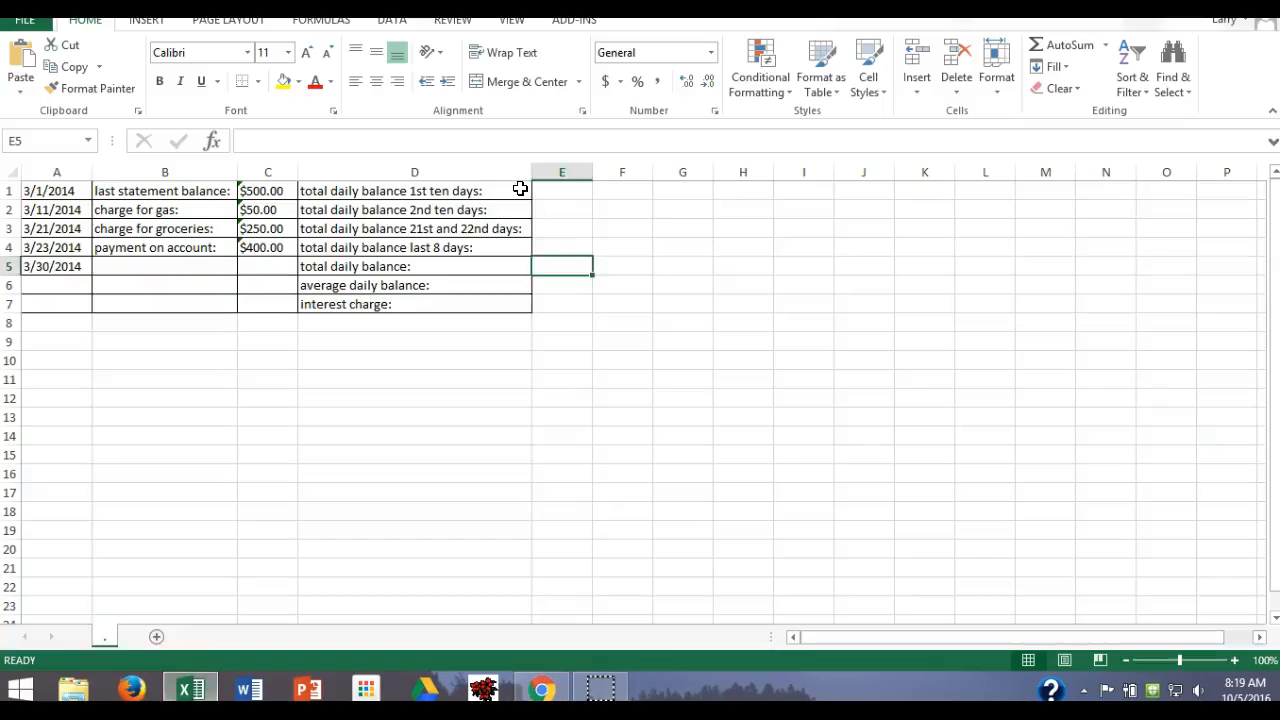
{"action": "left_click", "coordinate": [570, 193]}
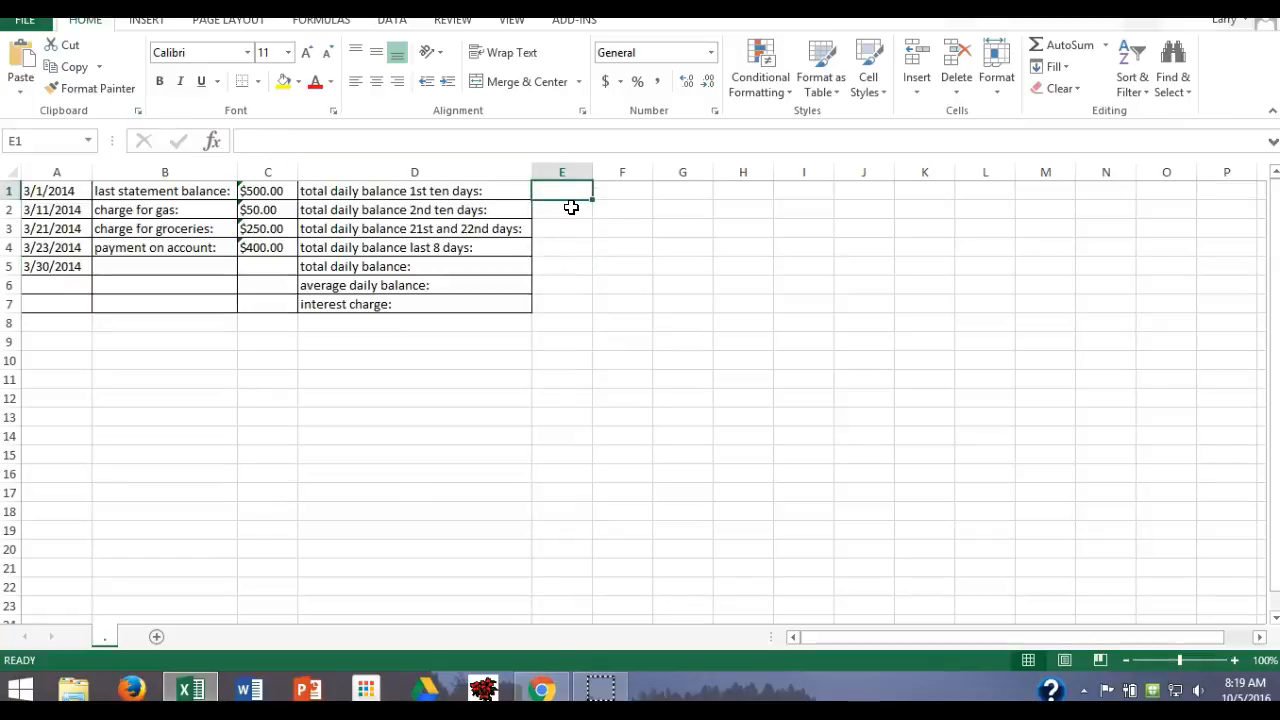
{"action": "type", "text": "="}
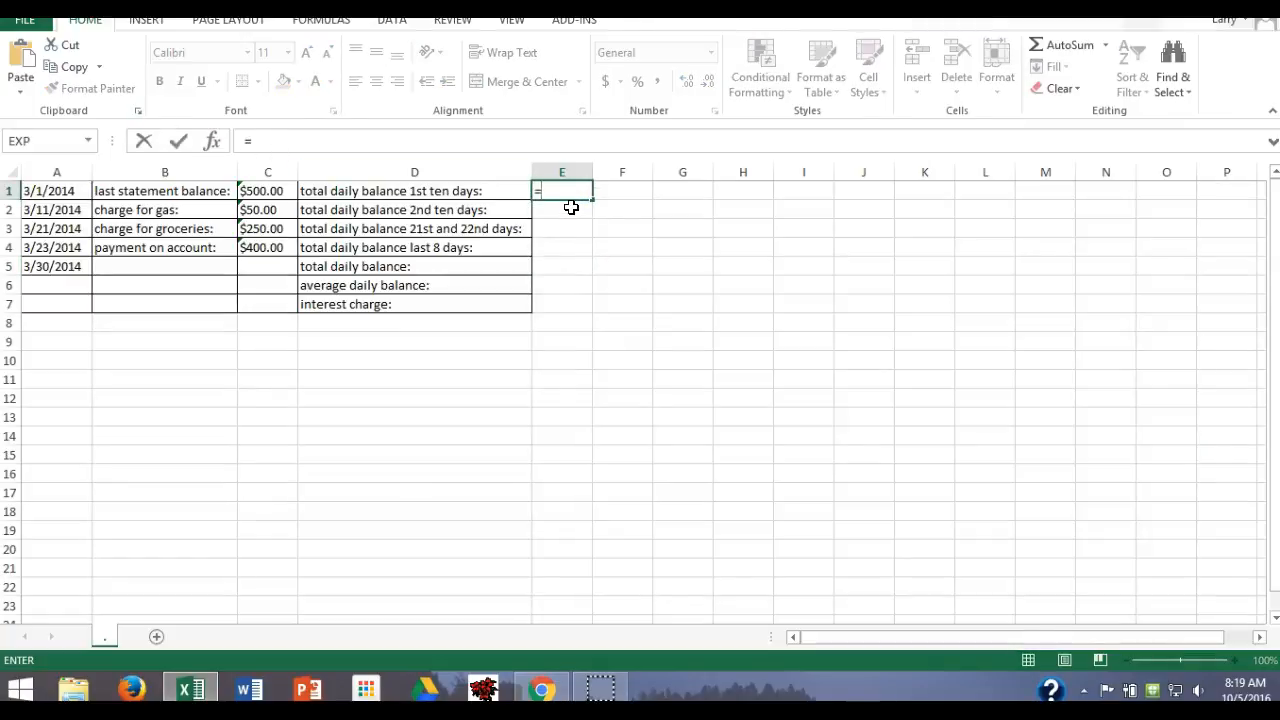
{"action": "type", "text": "10"}
{"action": "type", "text": "*c1"}
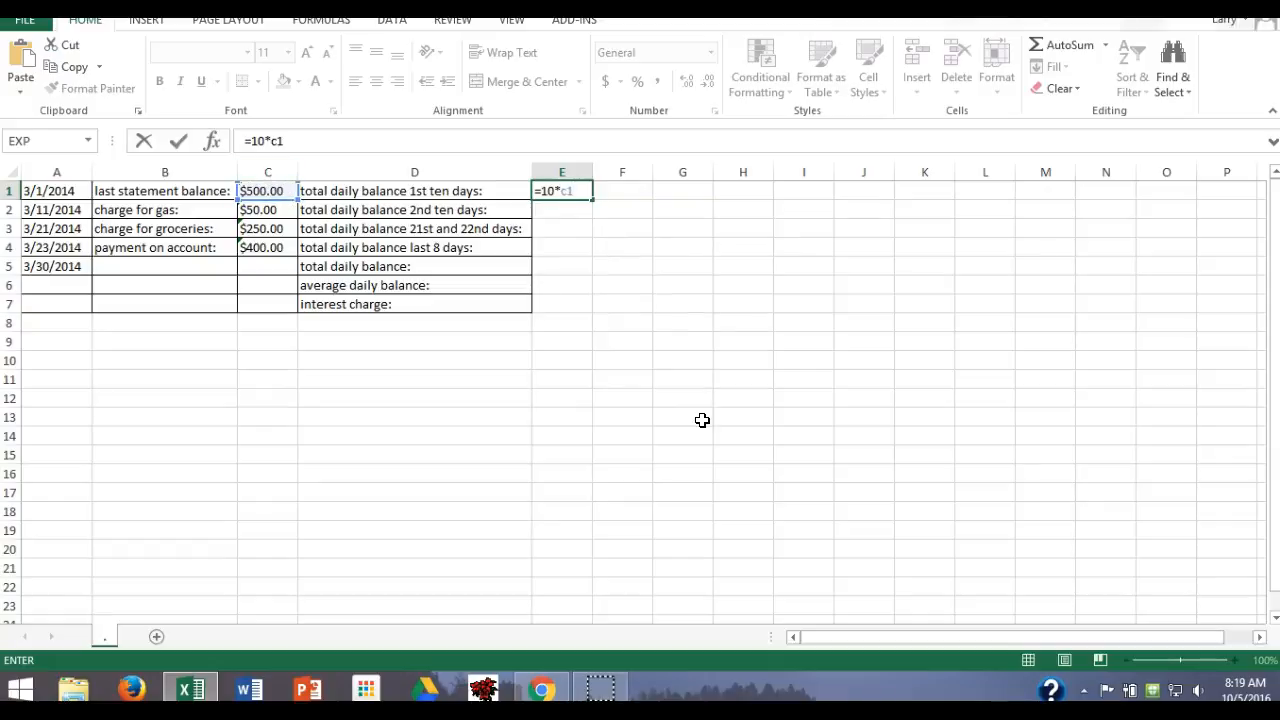
{"action": "key", "text": "Return"}
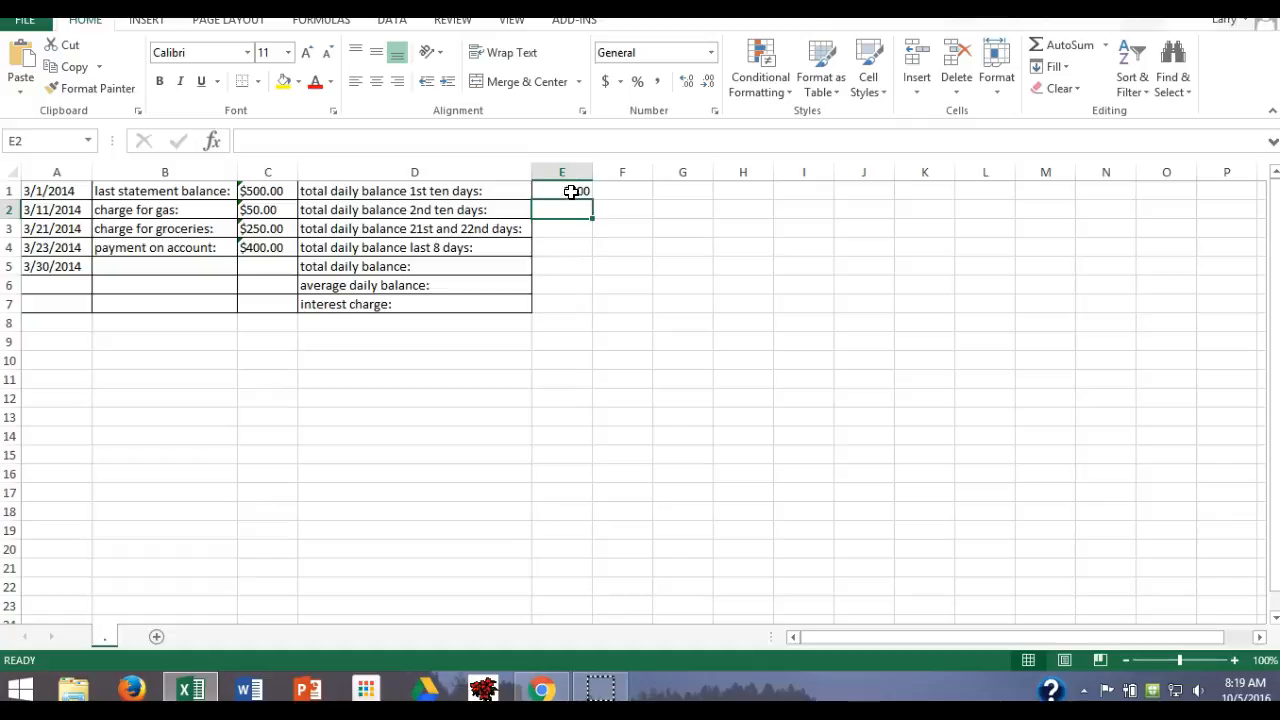
Return to the homework in Chrome, choose $5,000.00 as the part 6 answer and submit it for checking.
{"action": "left_click", "coordinate": [541, 689]}
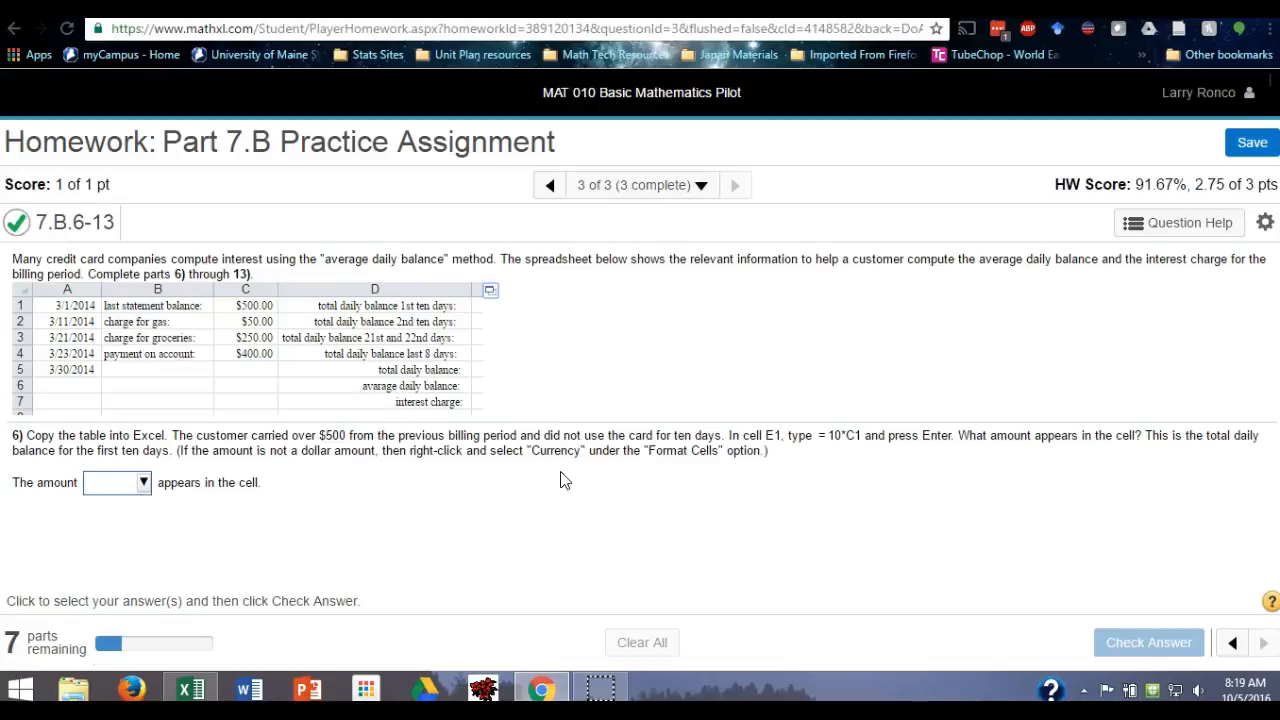
{"action": "left_click", "coordinate": [145, 486]}
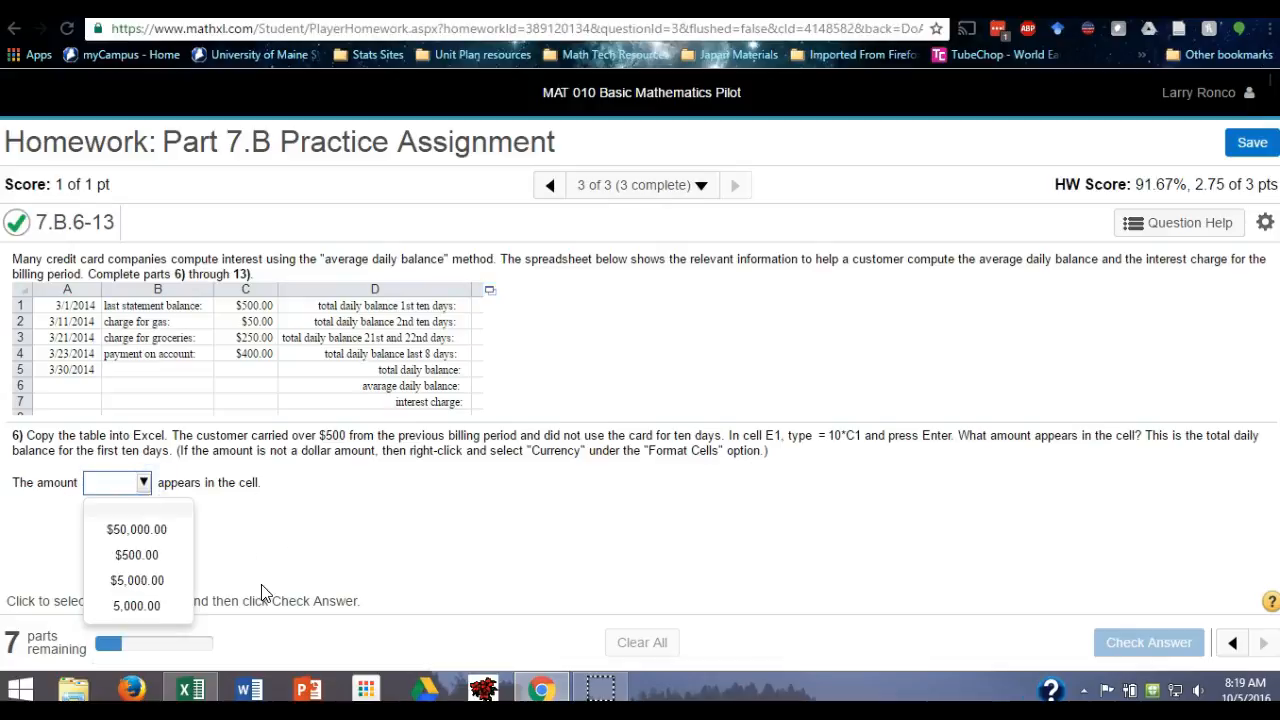
{"action": "left_click", "coordinate": [127, 582]}
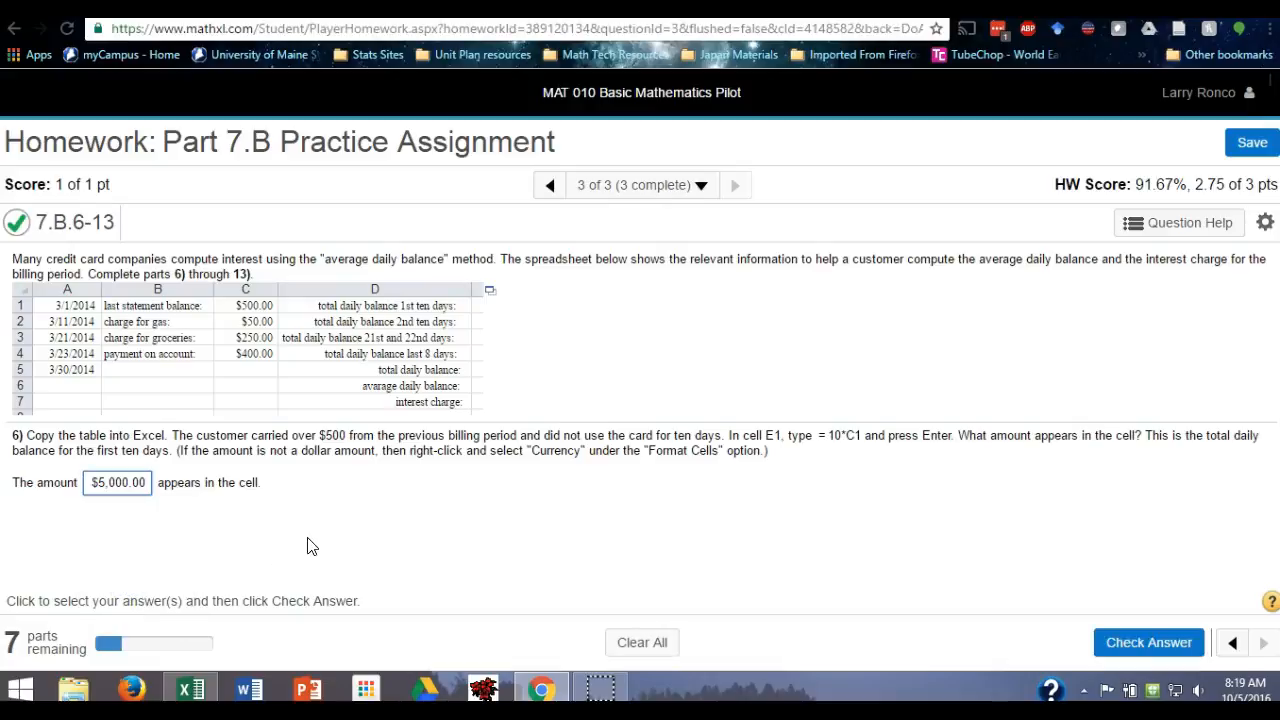
{"action": "left_click", "coordinate": [1148, 644]}
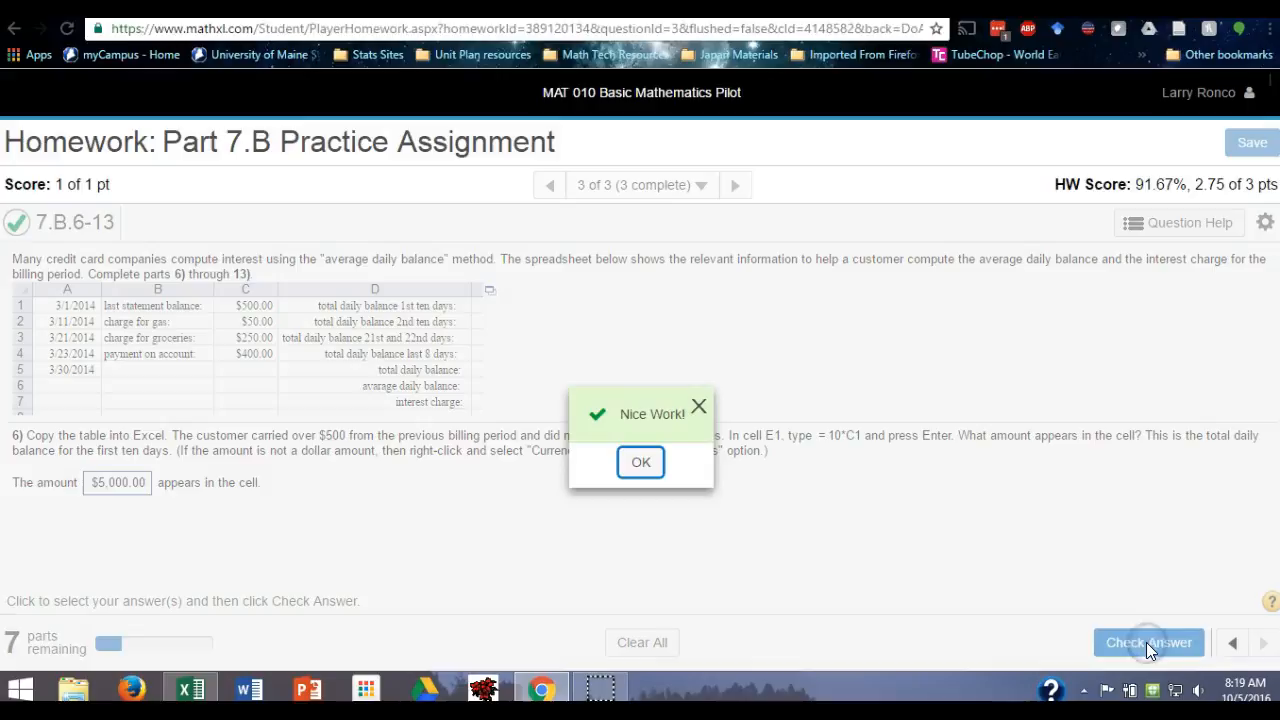
{"action": "left_click", "coordinate": [640, 464]}
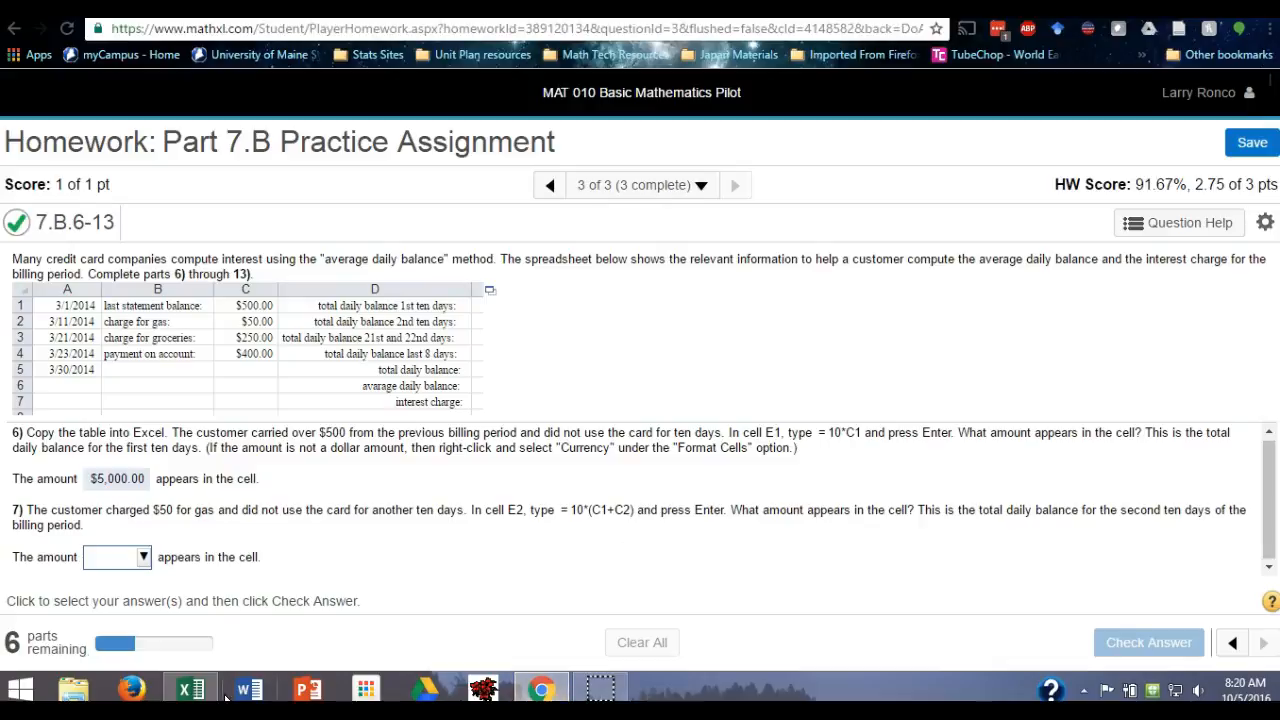
Switch to Excel and enter the formula =10*(C1+C2) in cell E2 for the second ten days' total daily balance.
{"action": "left_click", "coordinate": [185, 689]}
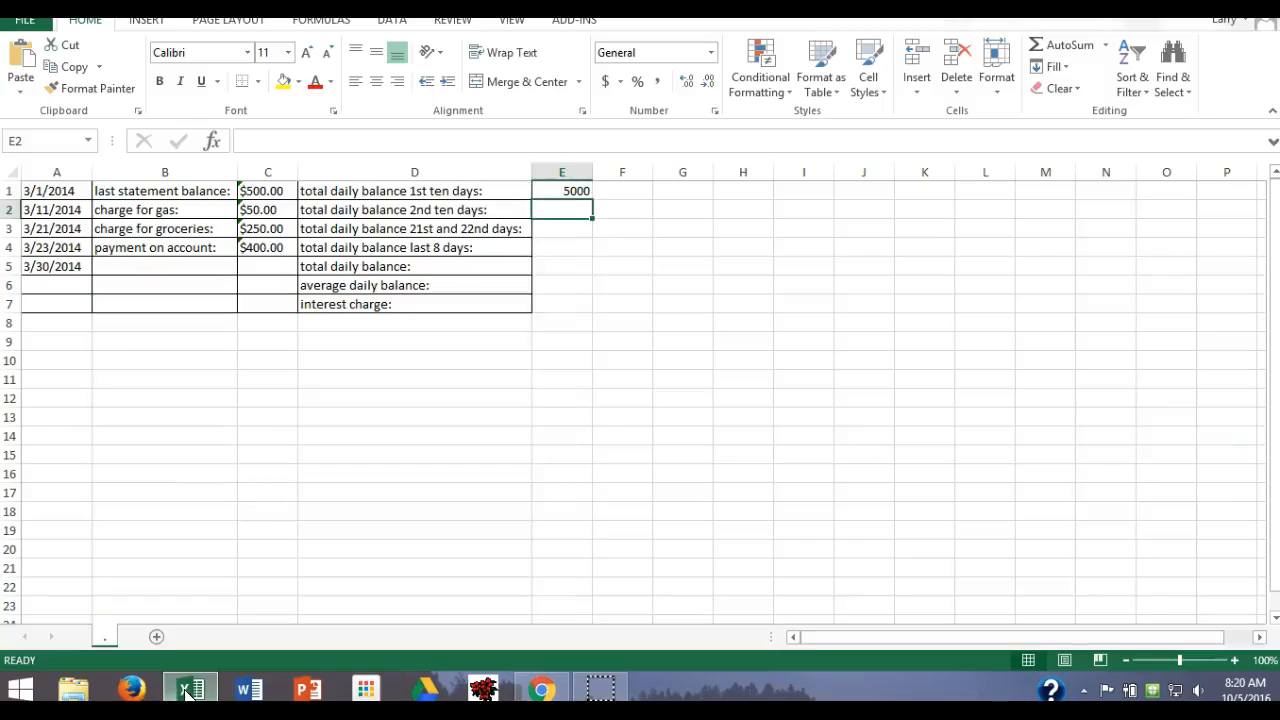
{"action": "left_click", "coordinate": [572, 208]}
{"action": "type", "text": "="}
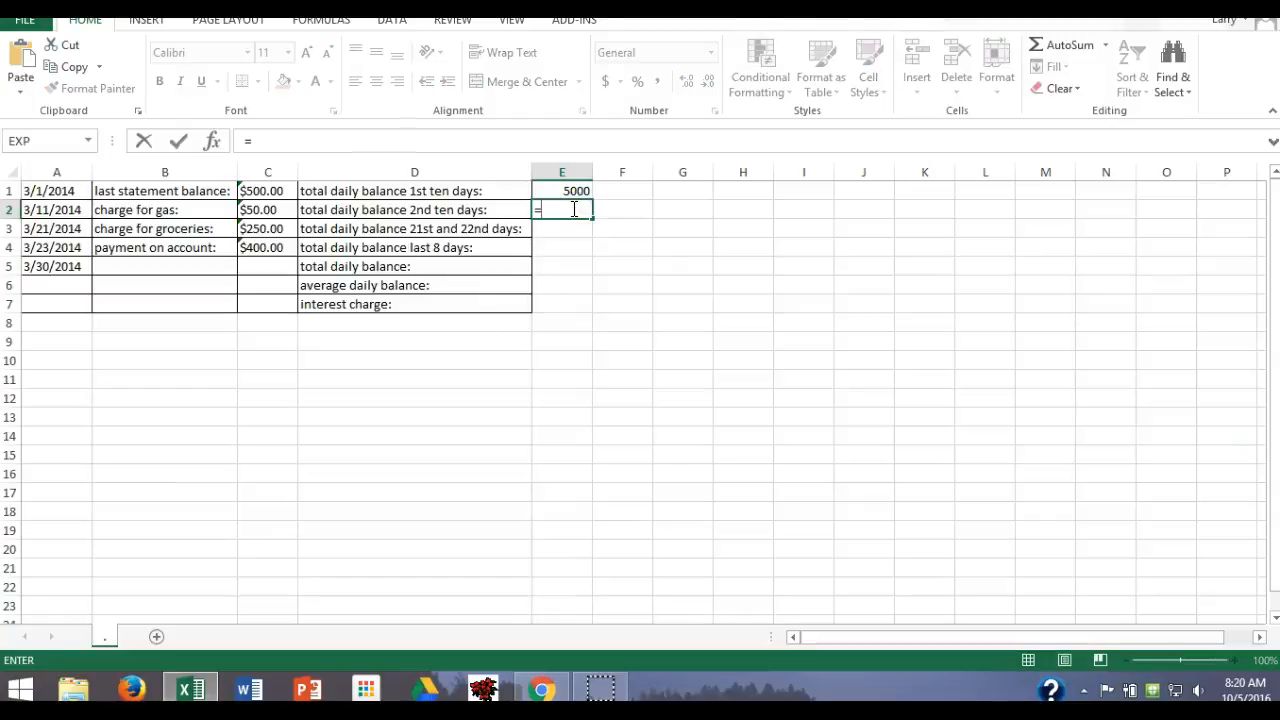
{"action": "type", "text": "10*(c1"}
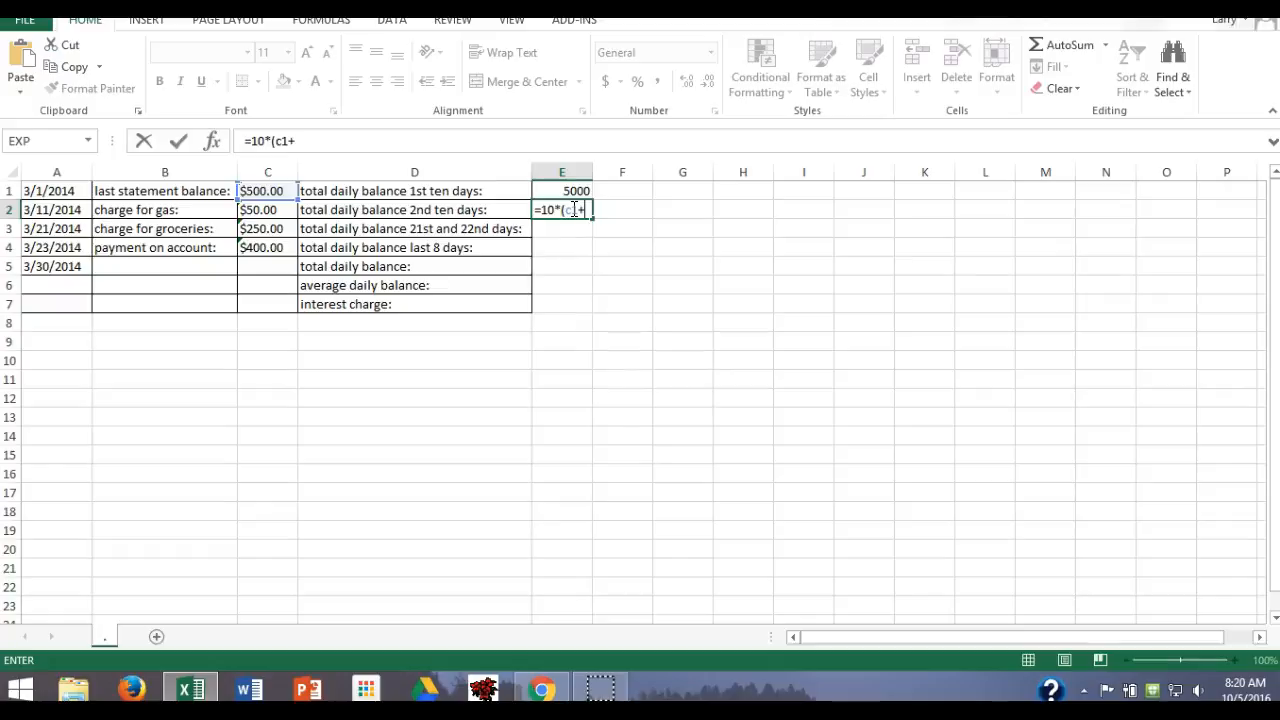
{"action": "type", "text": "+c2"}
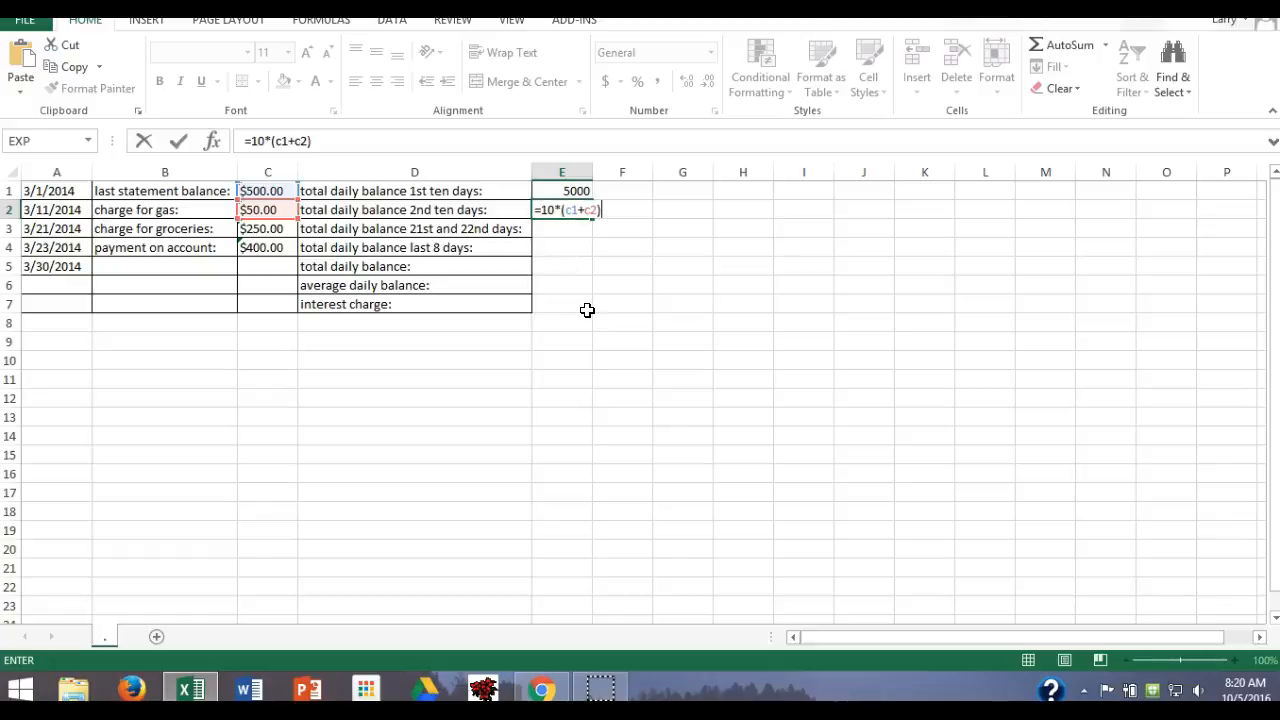
{"action": "key", "text": "Return"}
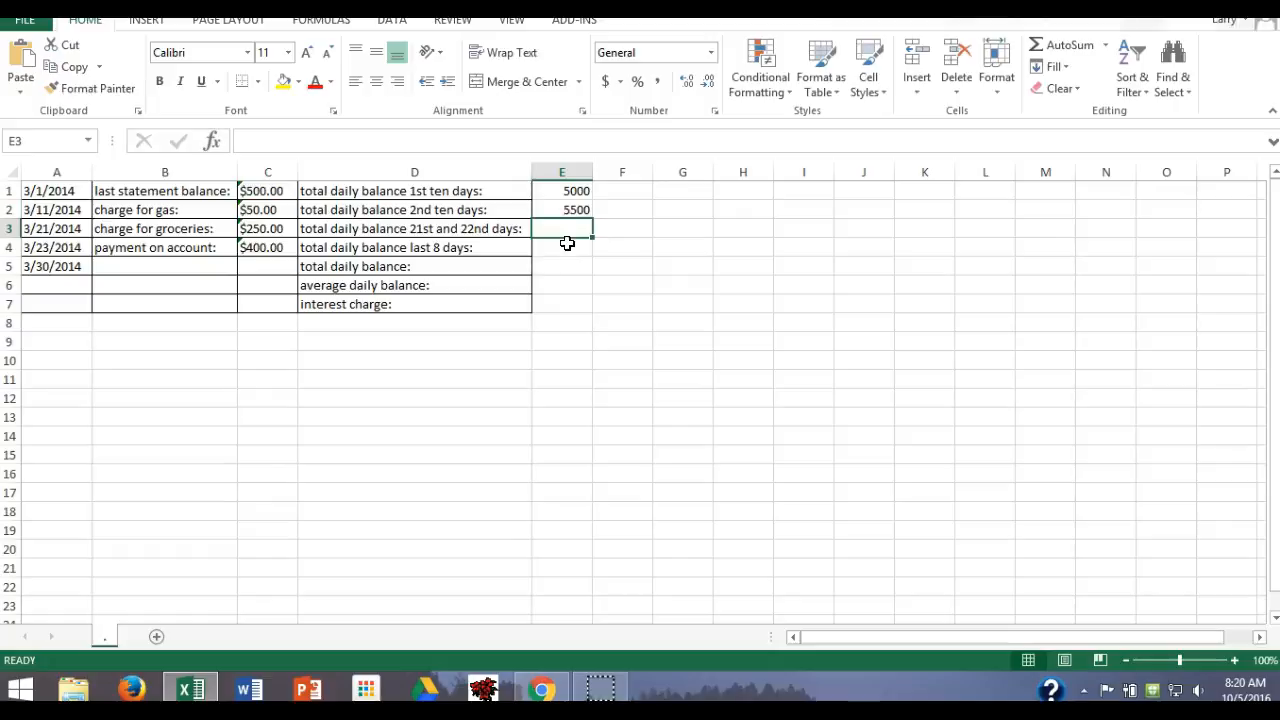
Return to the homework in Chrome, choose $5,500.00 as the part 7 answer and submit it for checking.
{"action": "left_click", "coordinate": [541, 688]}
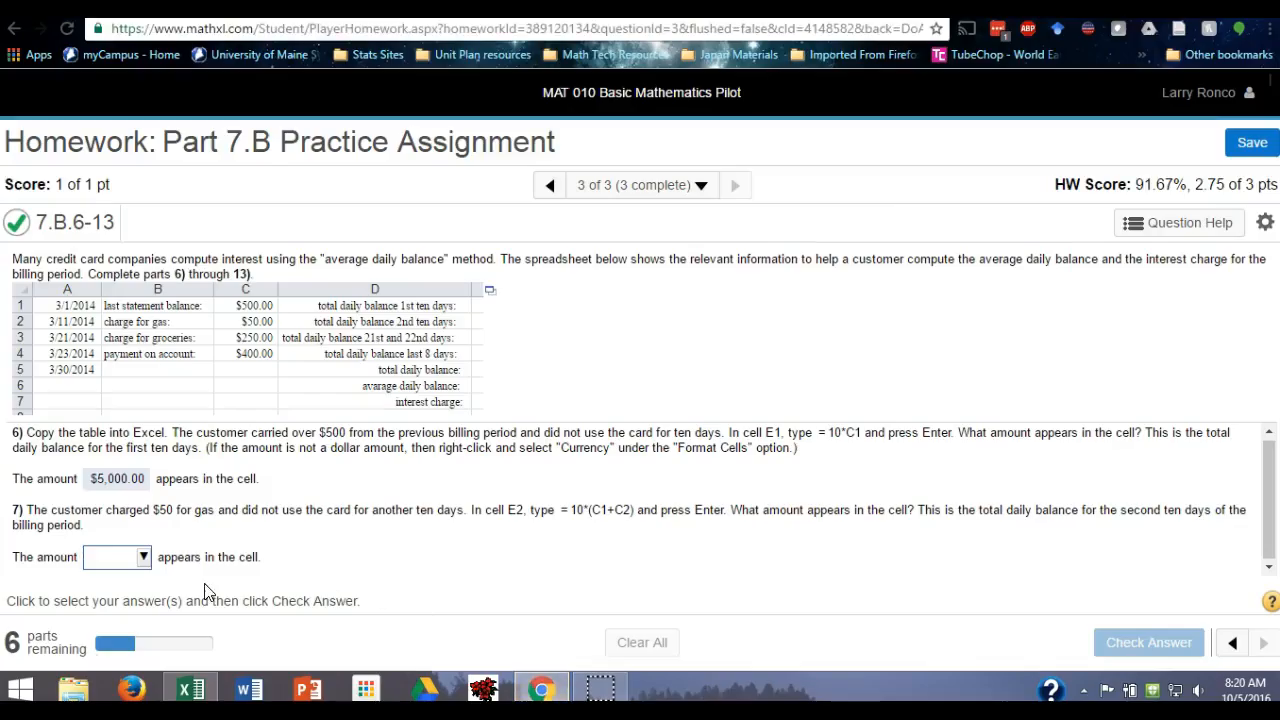
{"action": "left_click", "coordinate": [144, 557]}
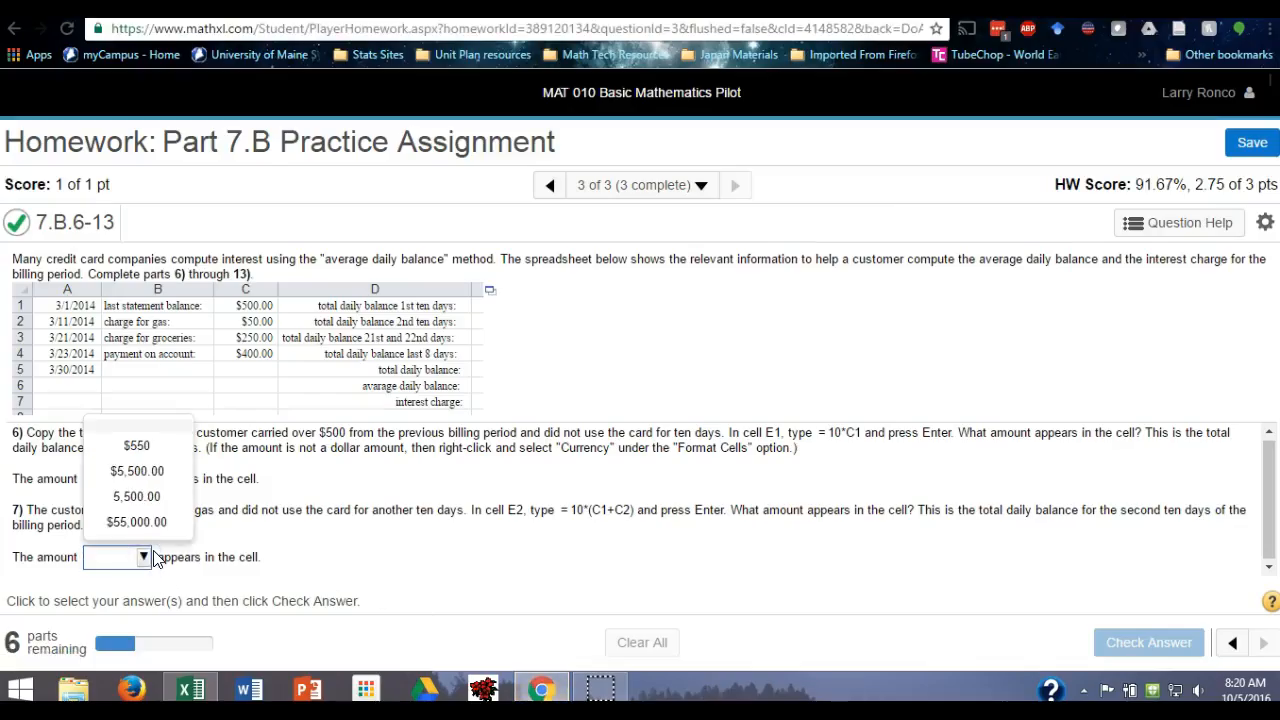
{"action": "left_click", "coordinate": [133, 478]}
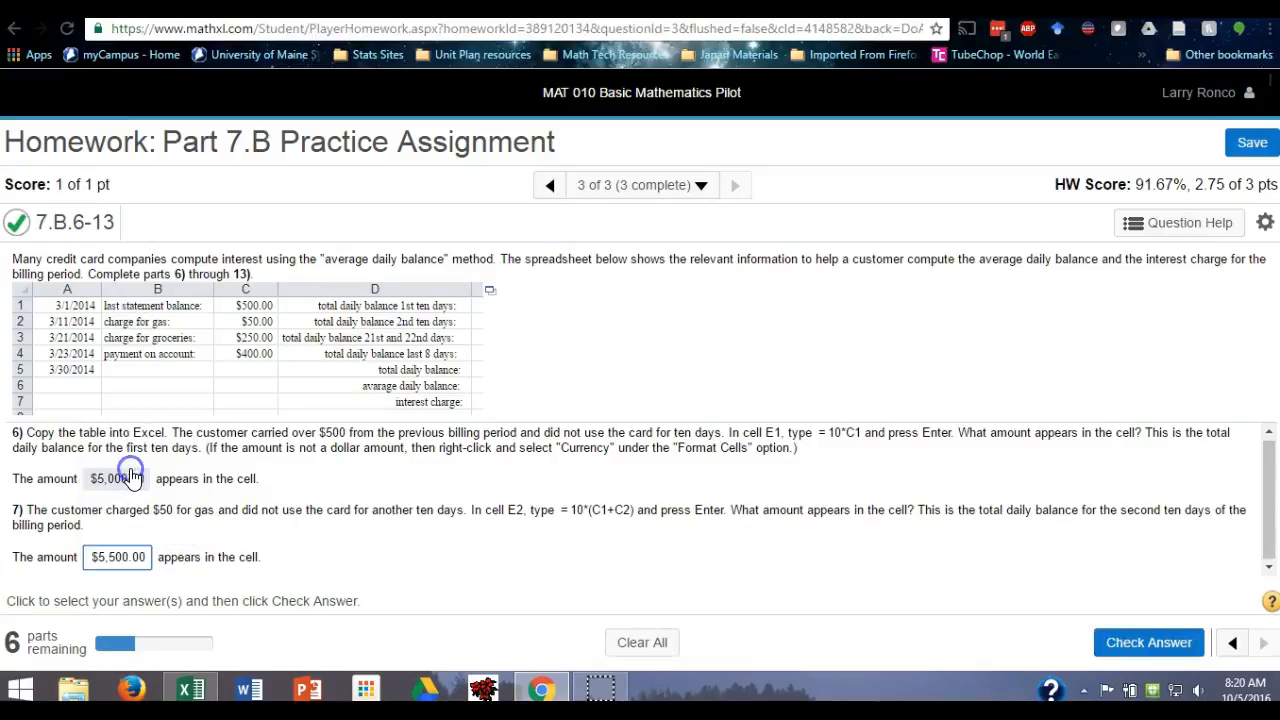
{"action": "left_click", "coordinate": [1140, 645]}
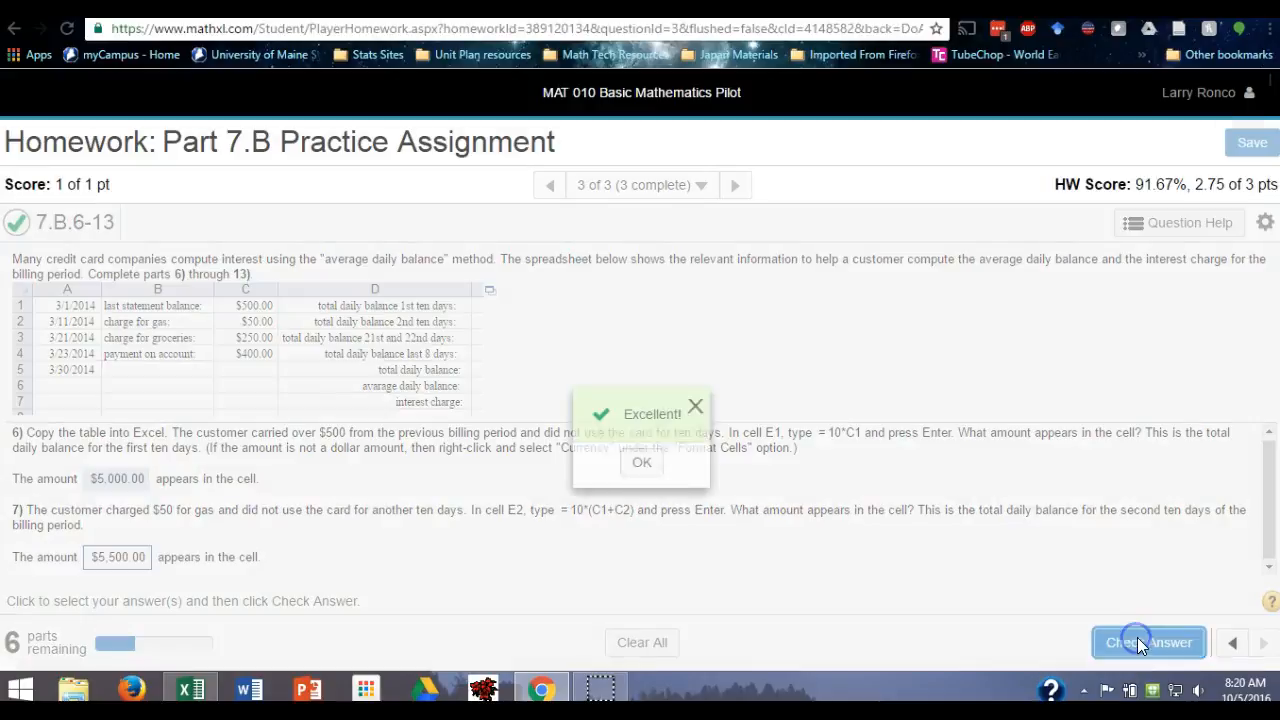
{"action": "left_click", "coordinate": [641, 464]}
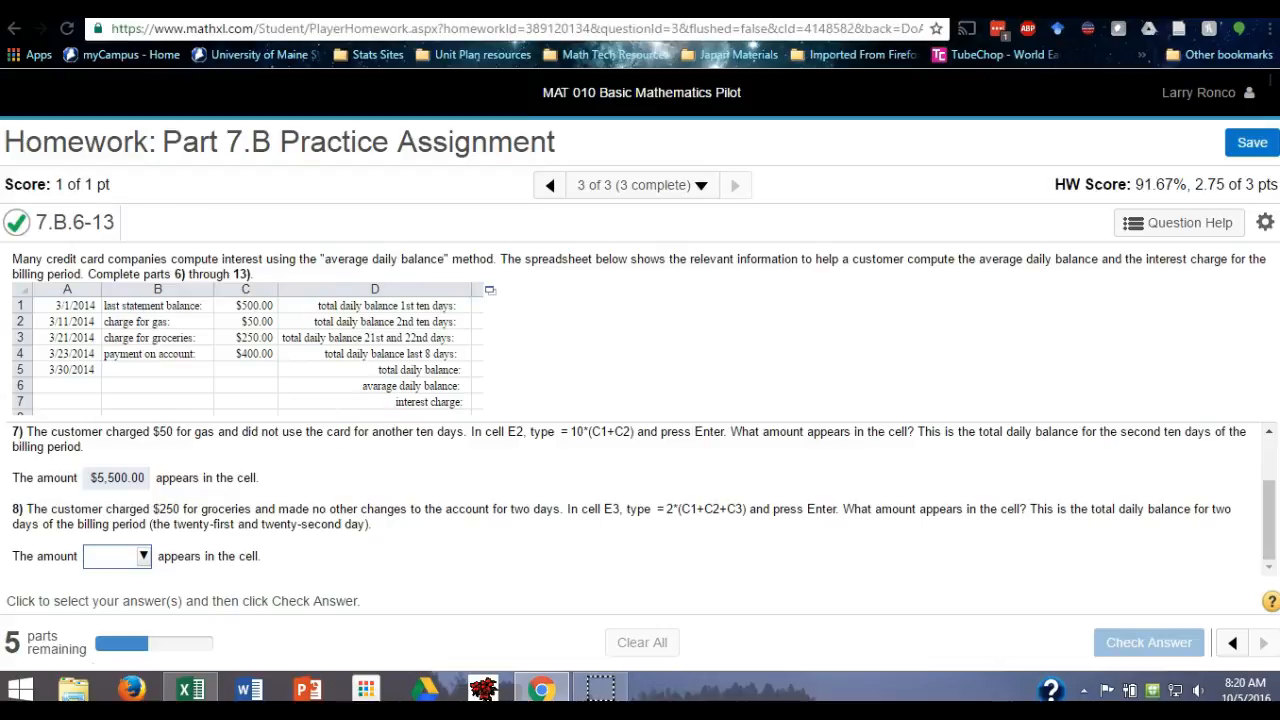
Switch to Excel and add the first two total daily balances in cell E9 with the formula =E1+E2.
{"action": "left_click", "coordinate": [192, 690]}
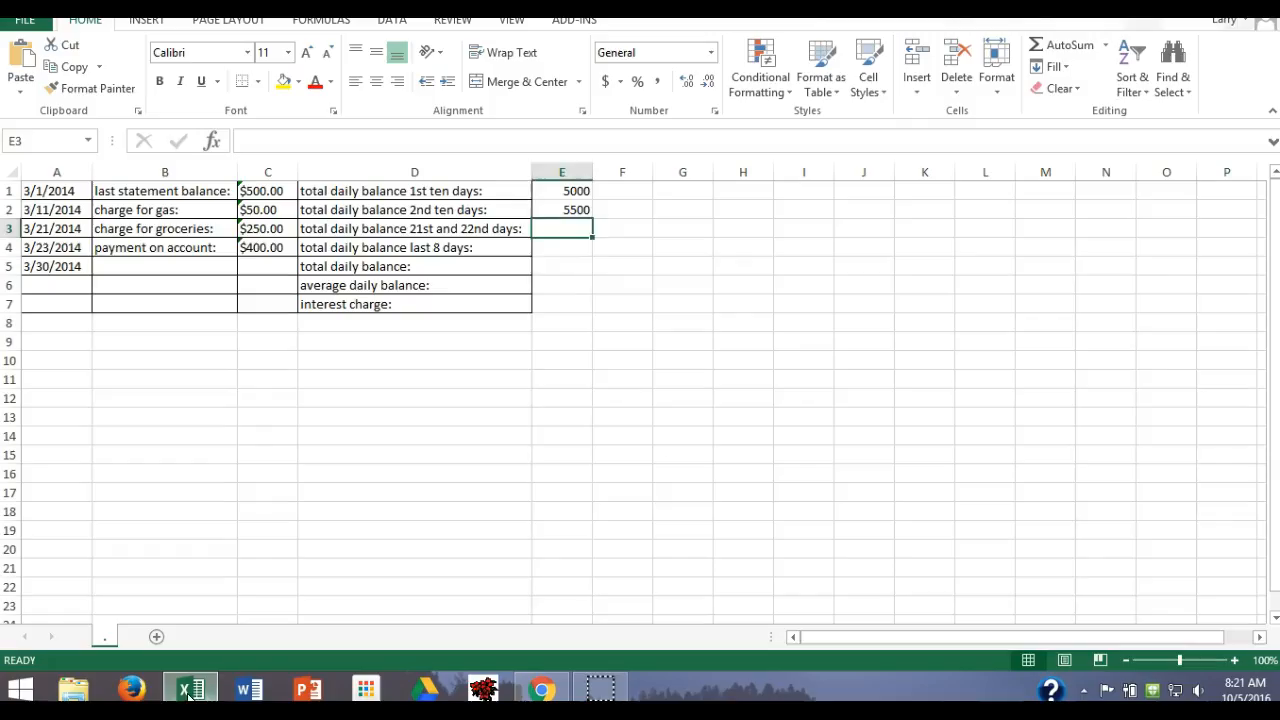
{"action": "left_click", "coordinate": [549, 249]}
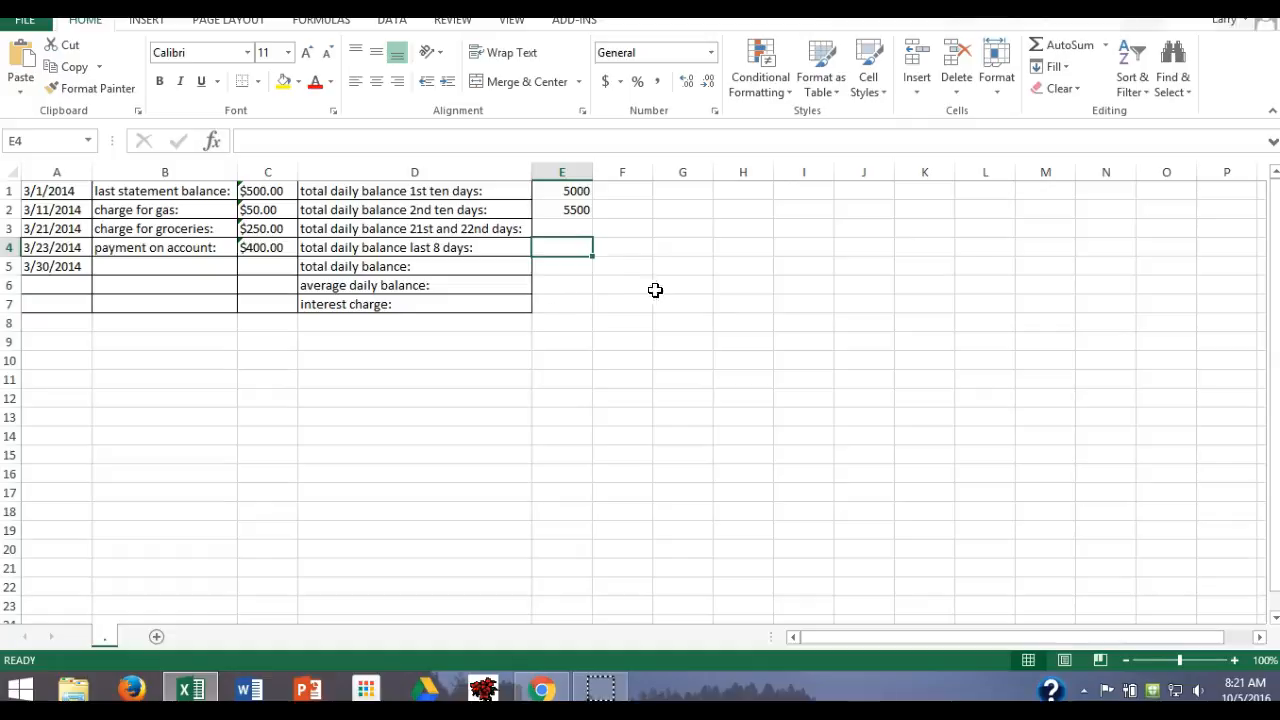
{"action": "left_click", "coordinate": [563, 211]}
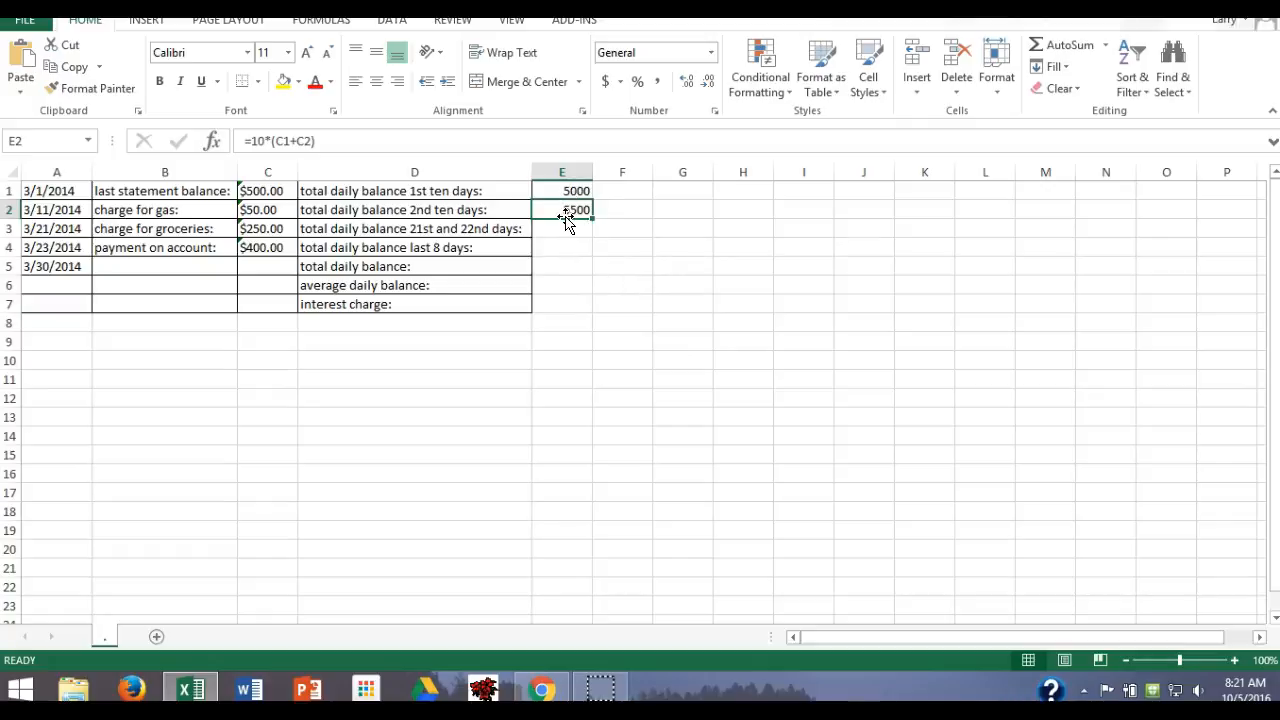
{"action": "left_click", "coordinate": [551, 348]}
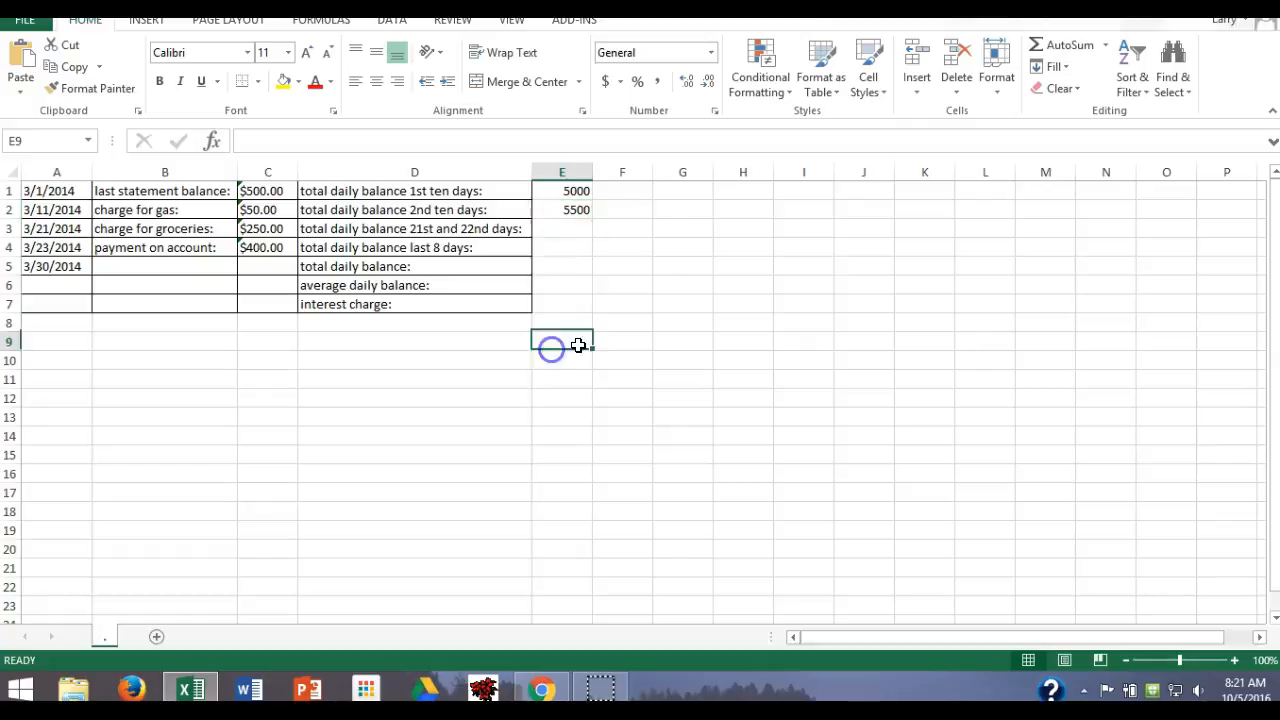
{"action": "type", "text": "="}
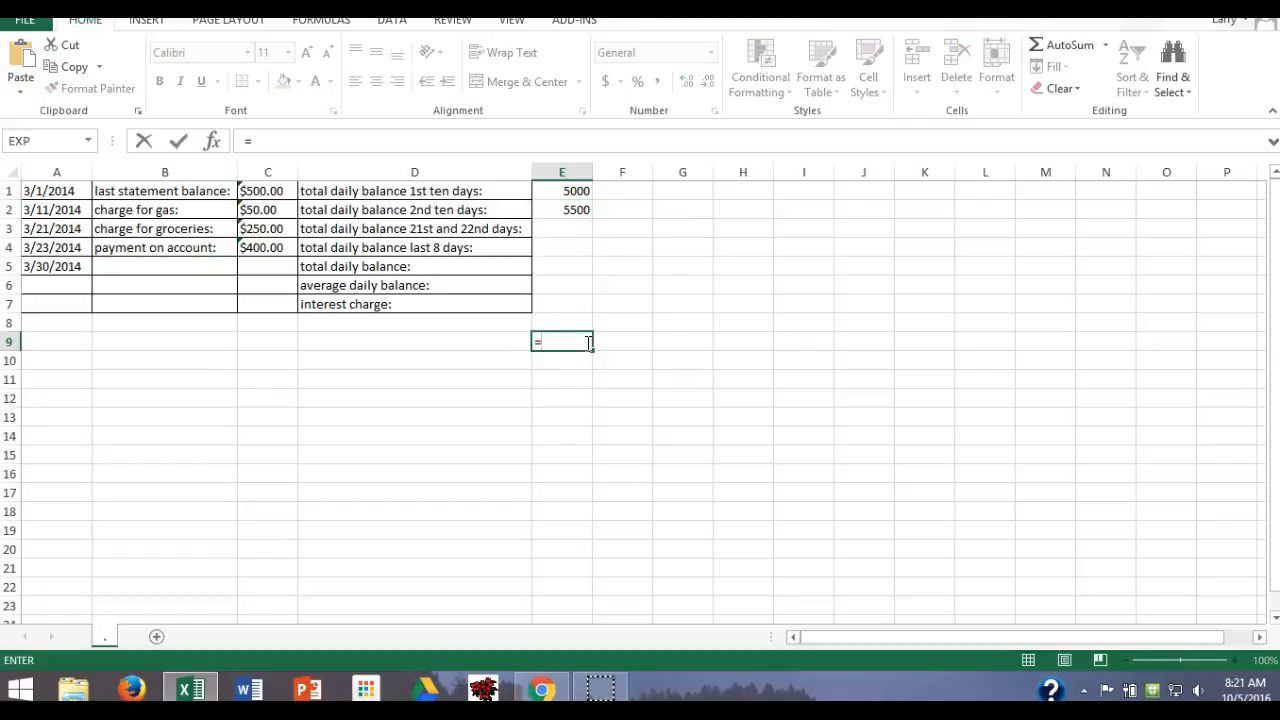
{"action": "type", "text": "e1+e2"}
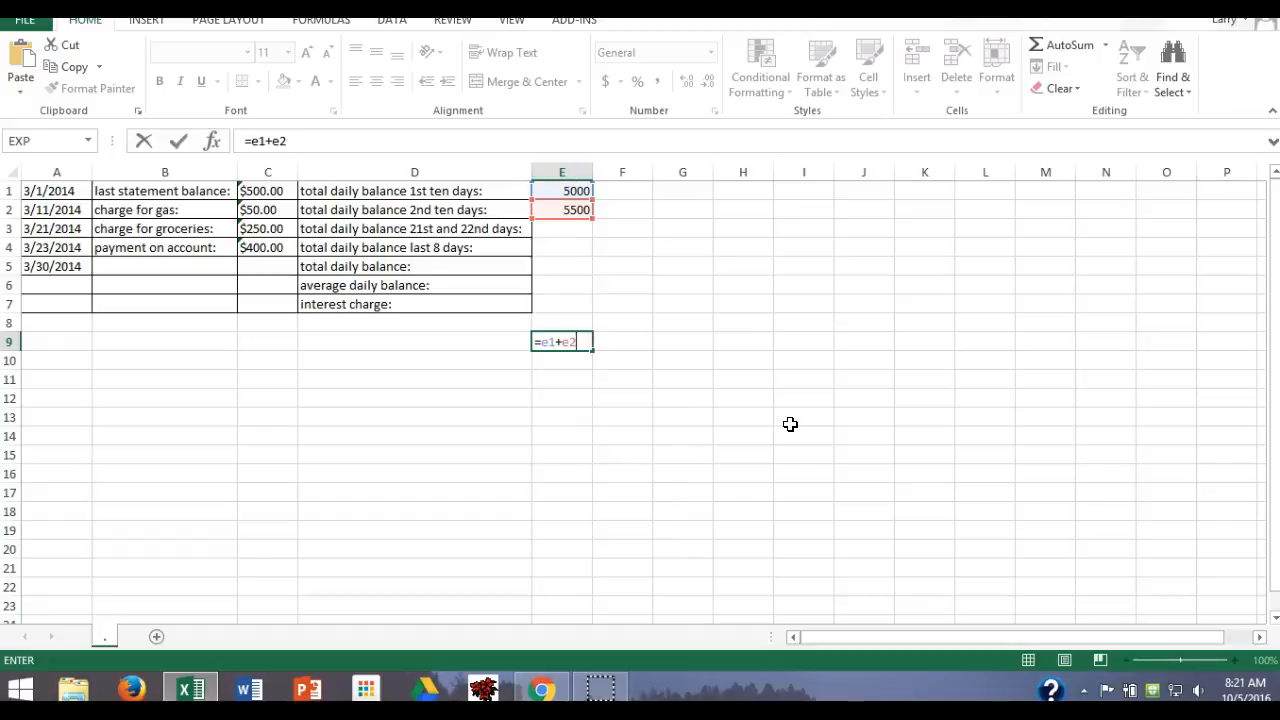
{"action": "key", "text": "Return"}
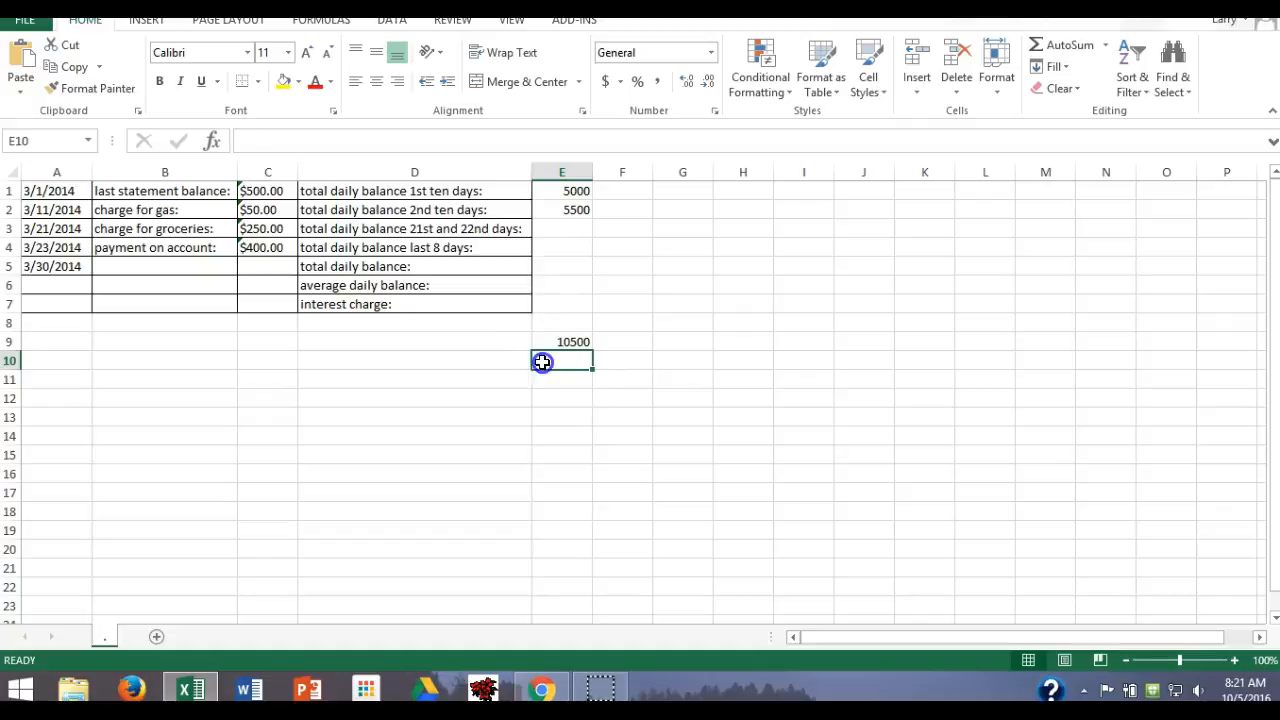
Add the same two balances in cell E10 with the SUM function, using the formula =SUM(E1,E2).
{"action": "type", "text": "="}
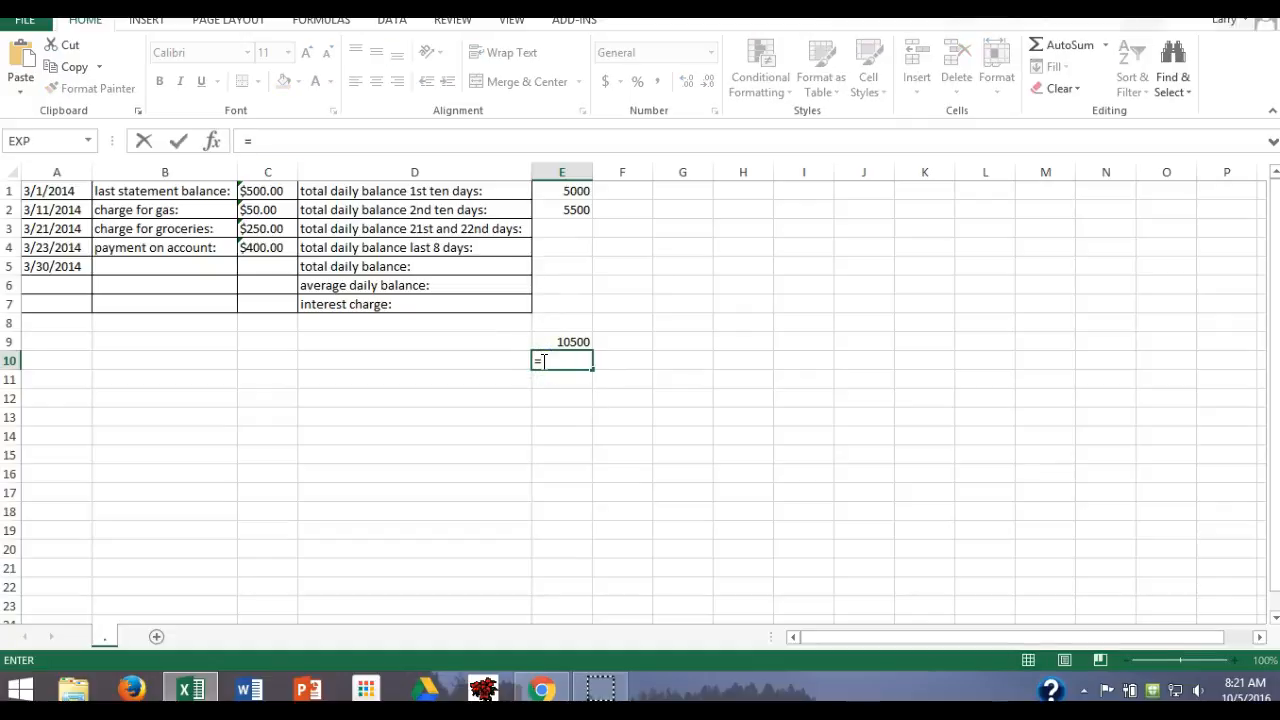
{"action": "type", "text": "sum"}
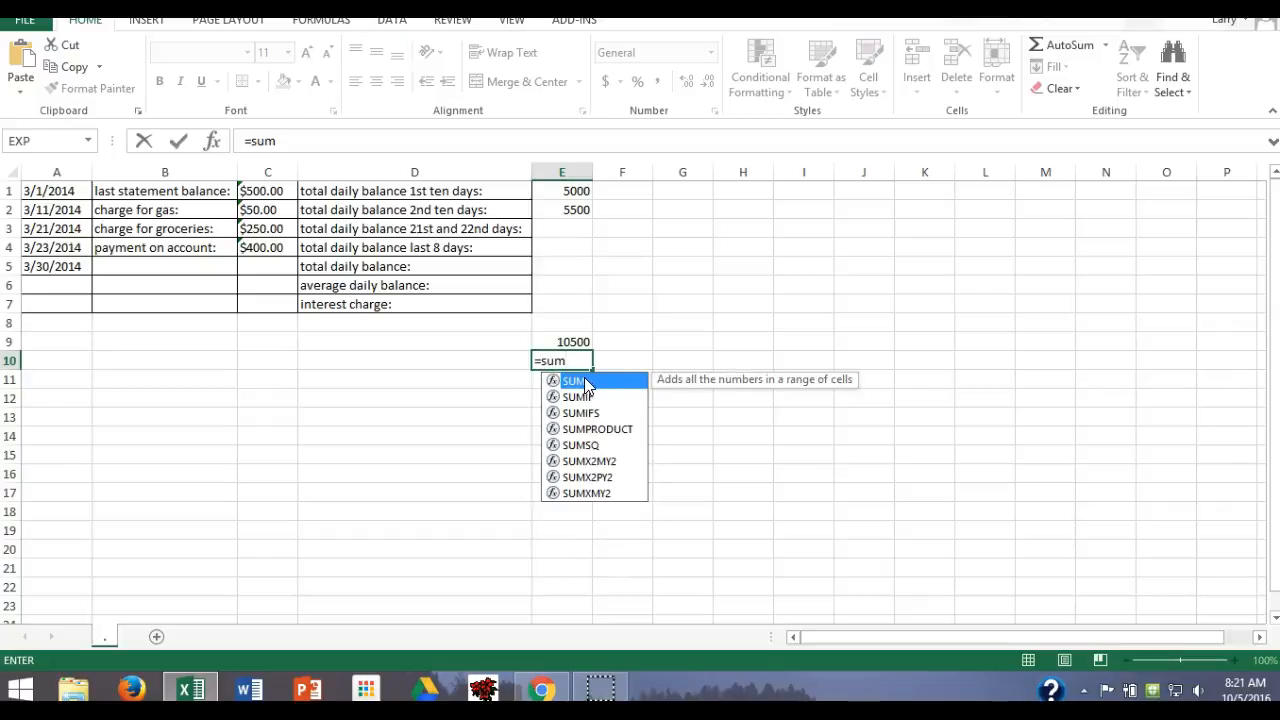
{"action": "double_click", "coordinate": [585, 383]}
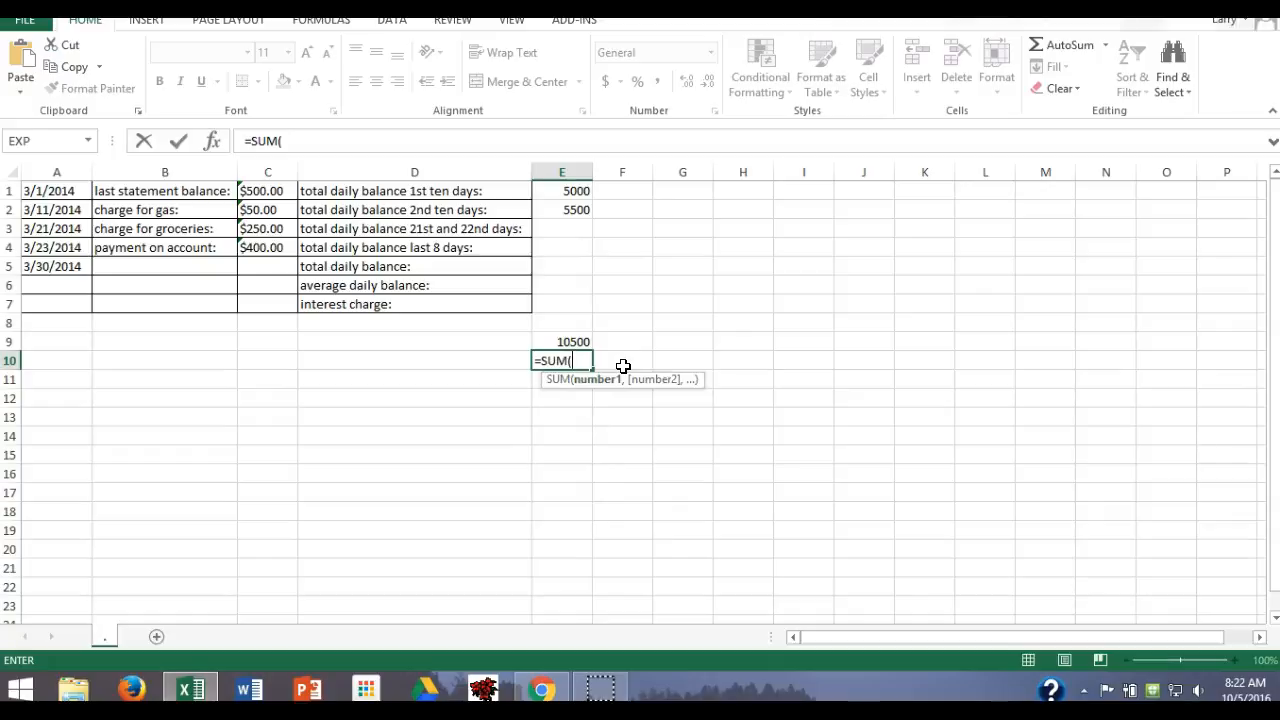
{"action": "type", "text": "e1"}
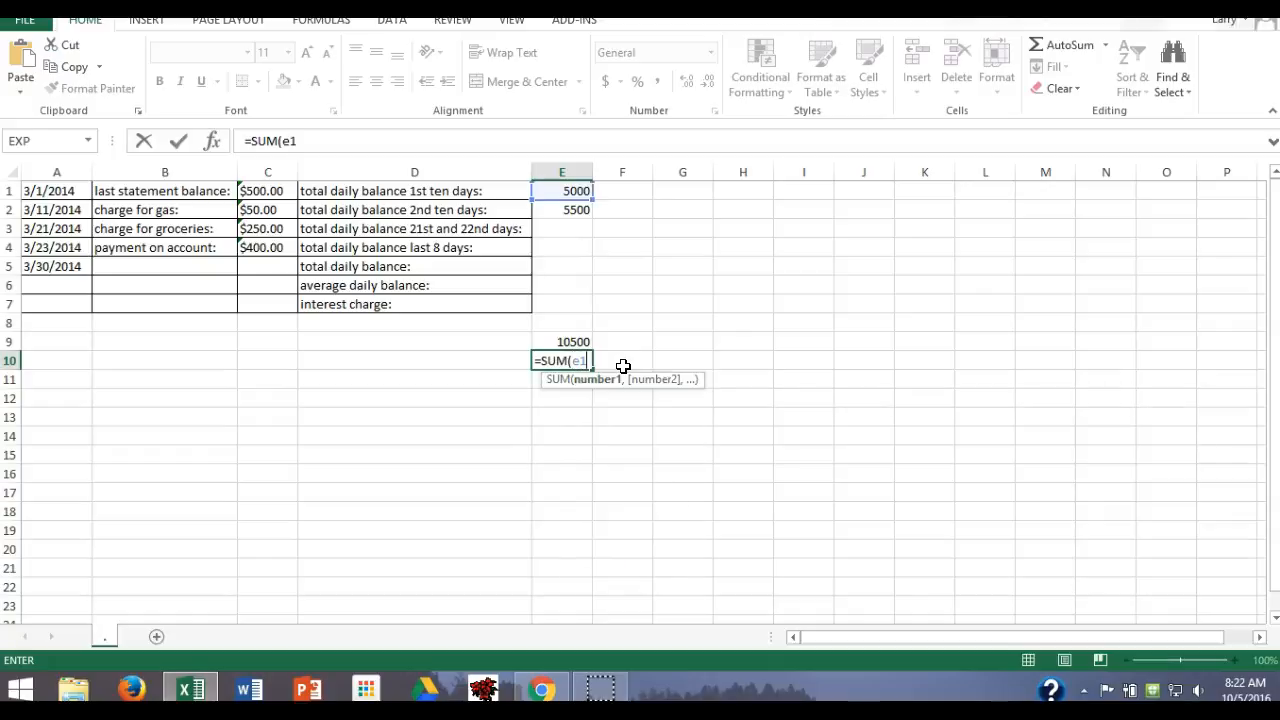
{"action": "type", "text": ","}
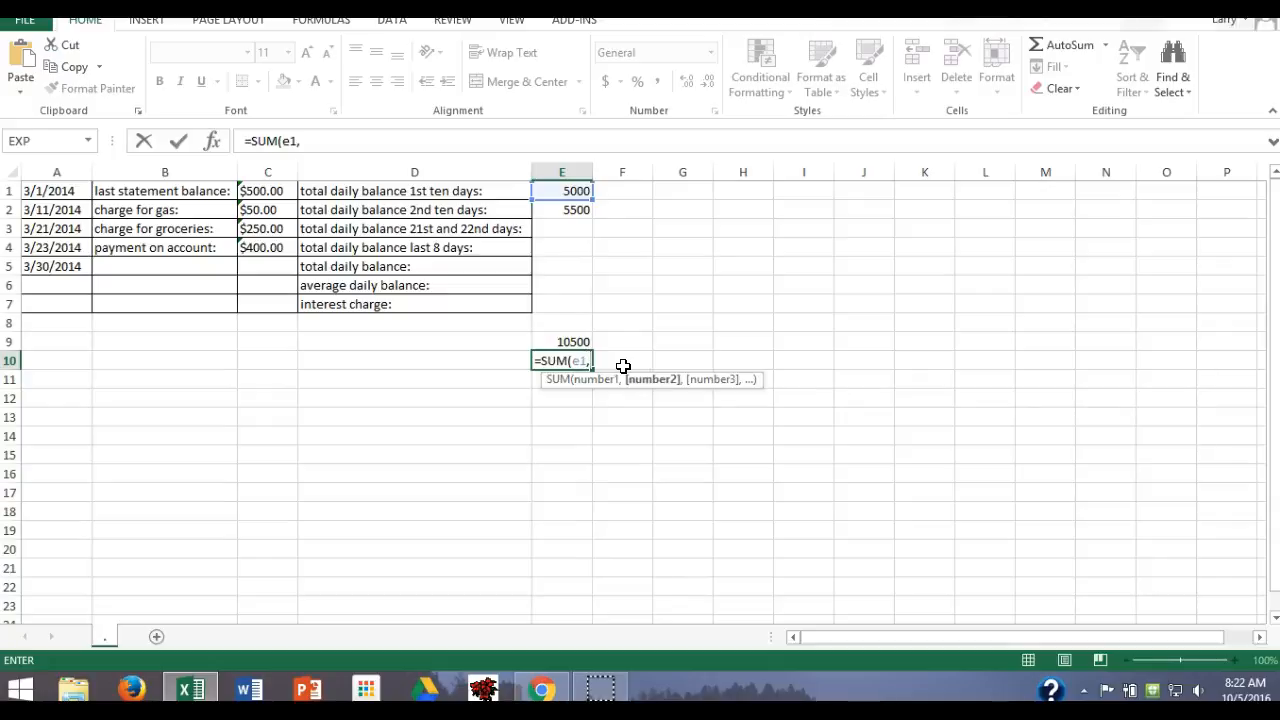
{"action": "type", "text": "e2"}
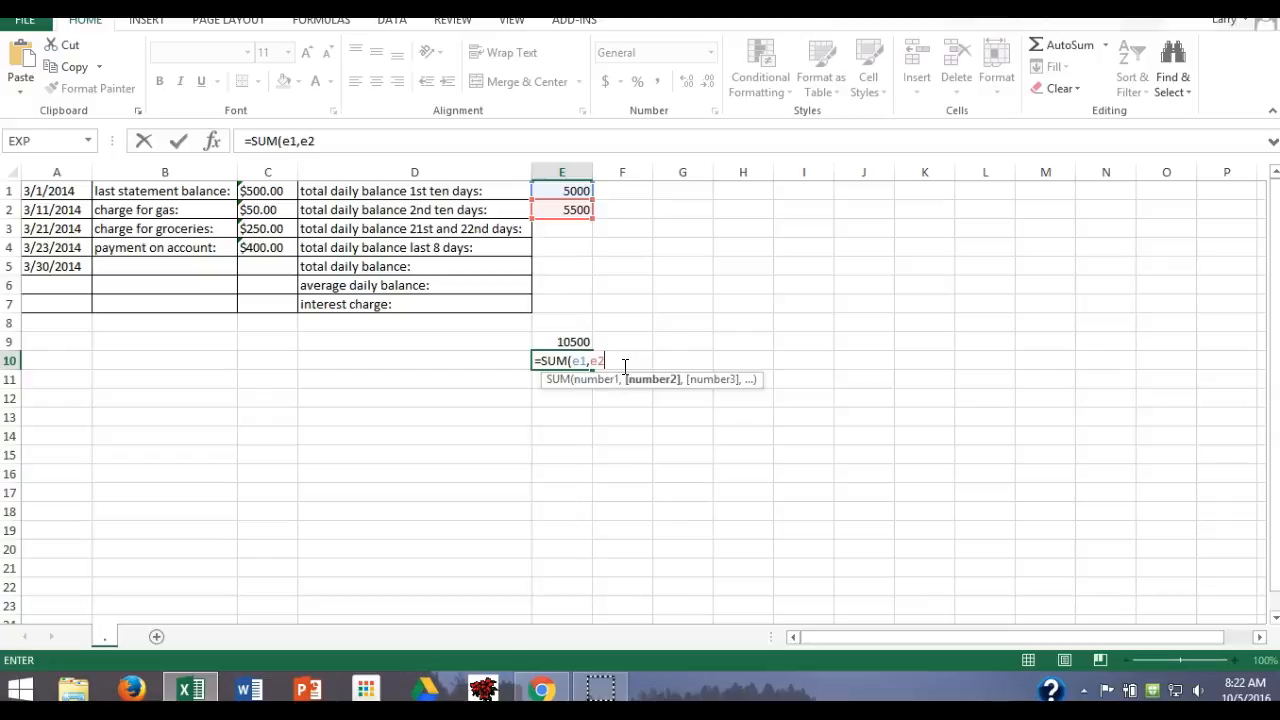
{"action": "type", "text": ")"}
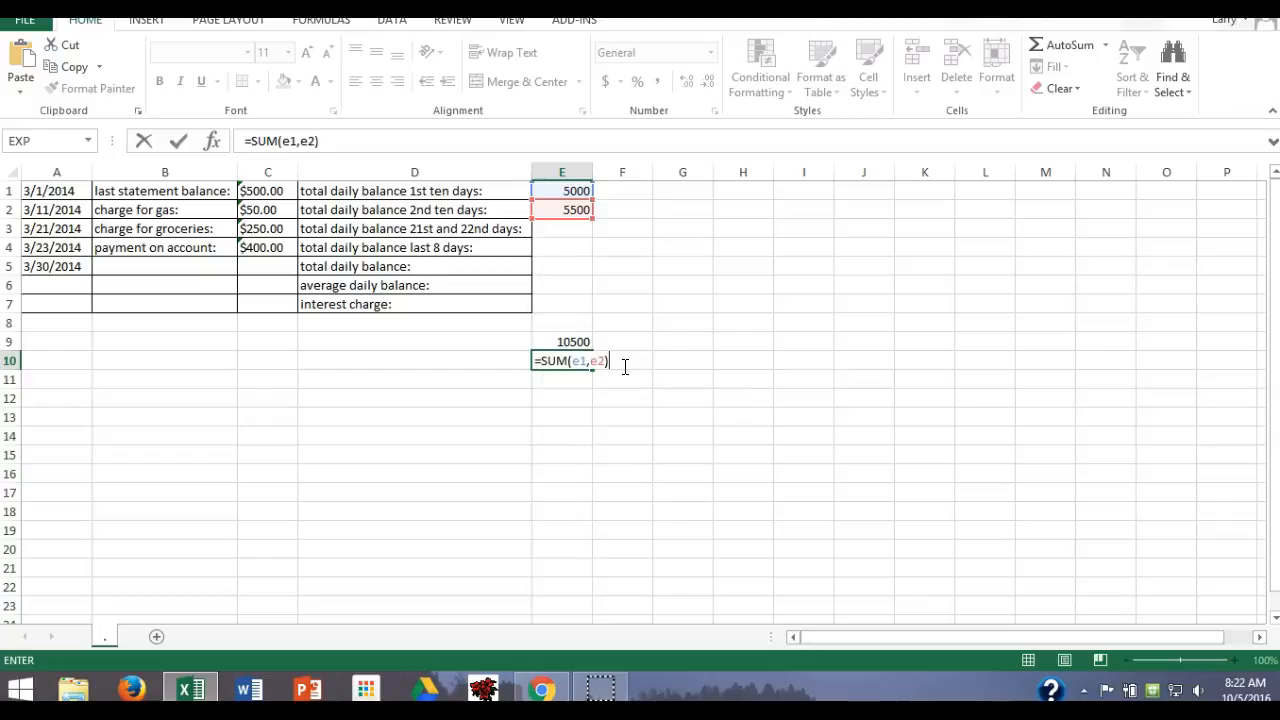
{"action": "key", "text": "Return"}
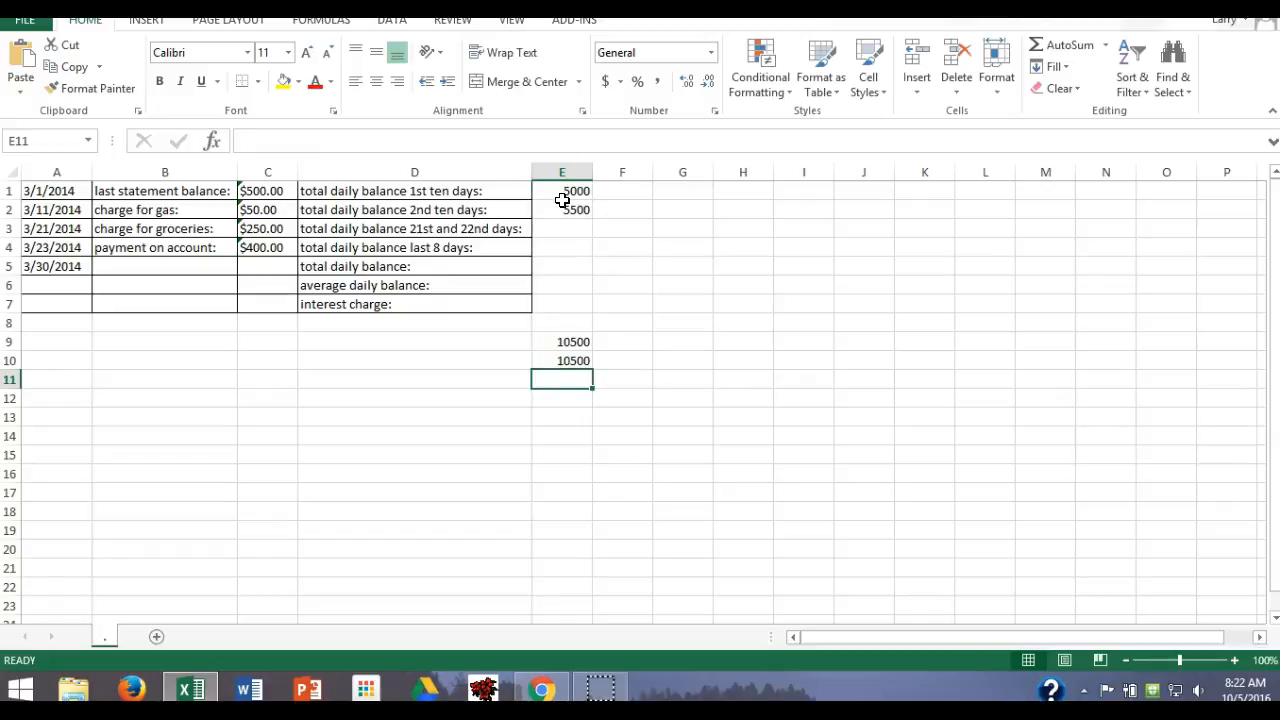
Use AutoSum to enter the formula =SUM(E1:E2) in cell E11, and compare the formulas in cells E9, E10 and E11.
{"action": "left_click", "coordinate": [557, 360]}
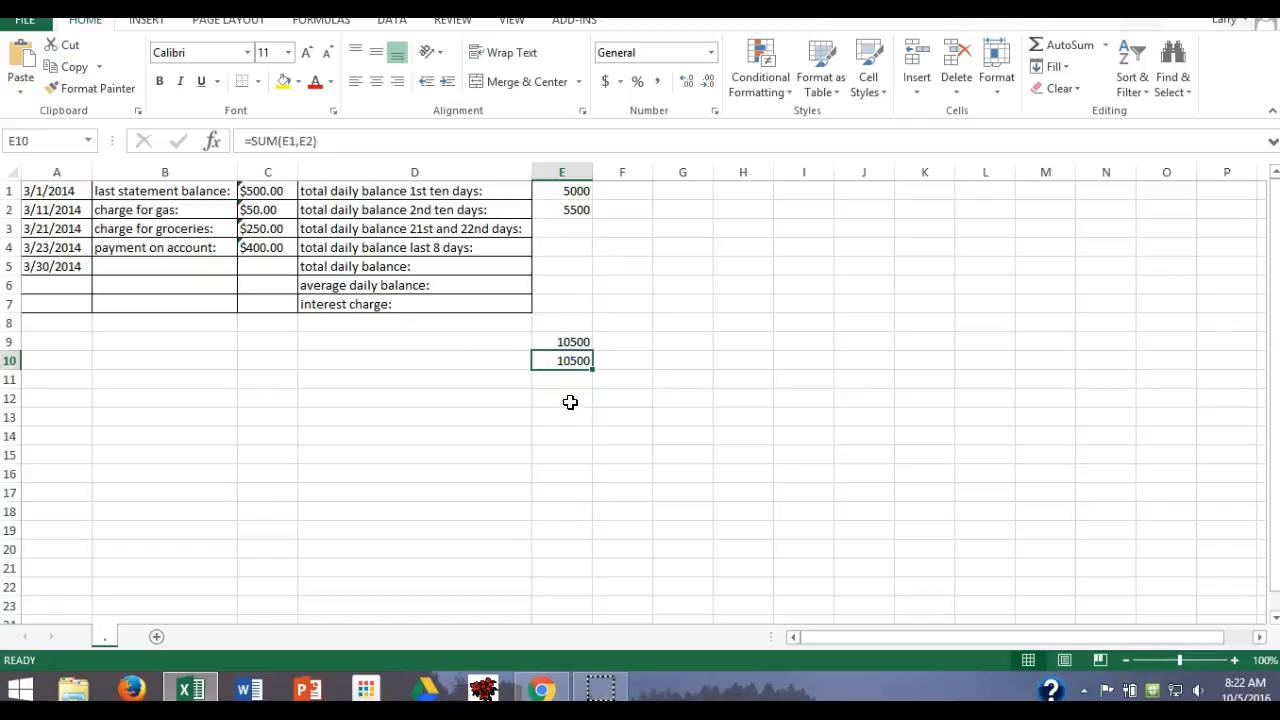
{"action": "left_click", "coordinate": [574, 378]}
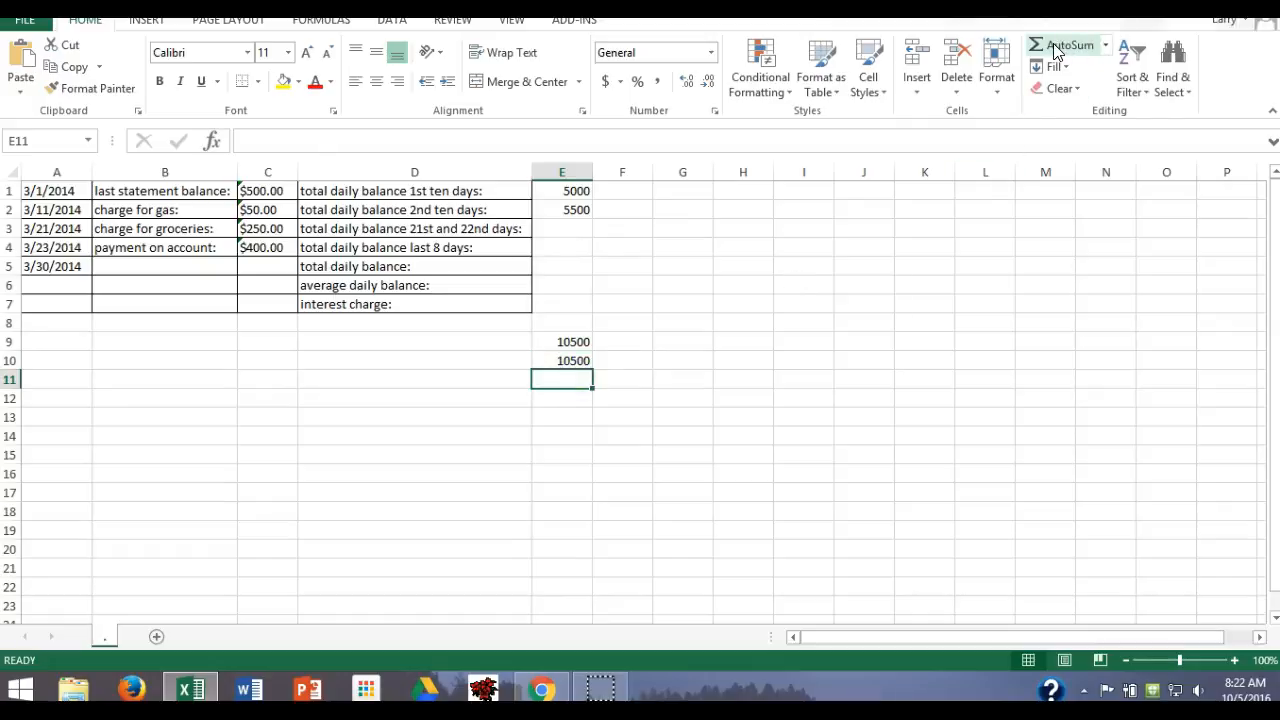
{"action": "left_click", "coordinate": [1106, 48]}
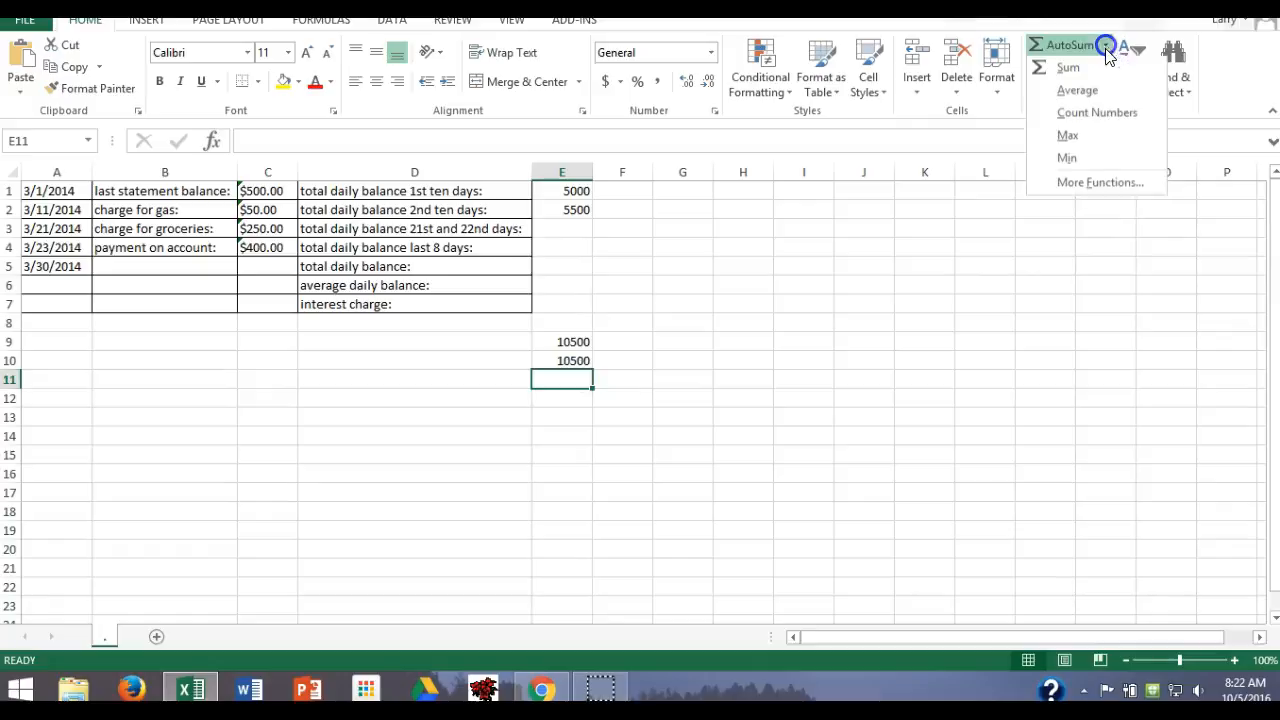
{"action": "left_click", "coordinate": [1058, 71]}
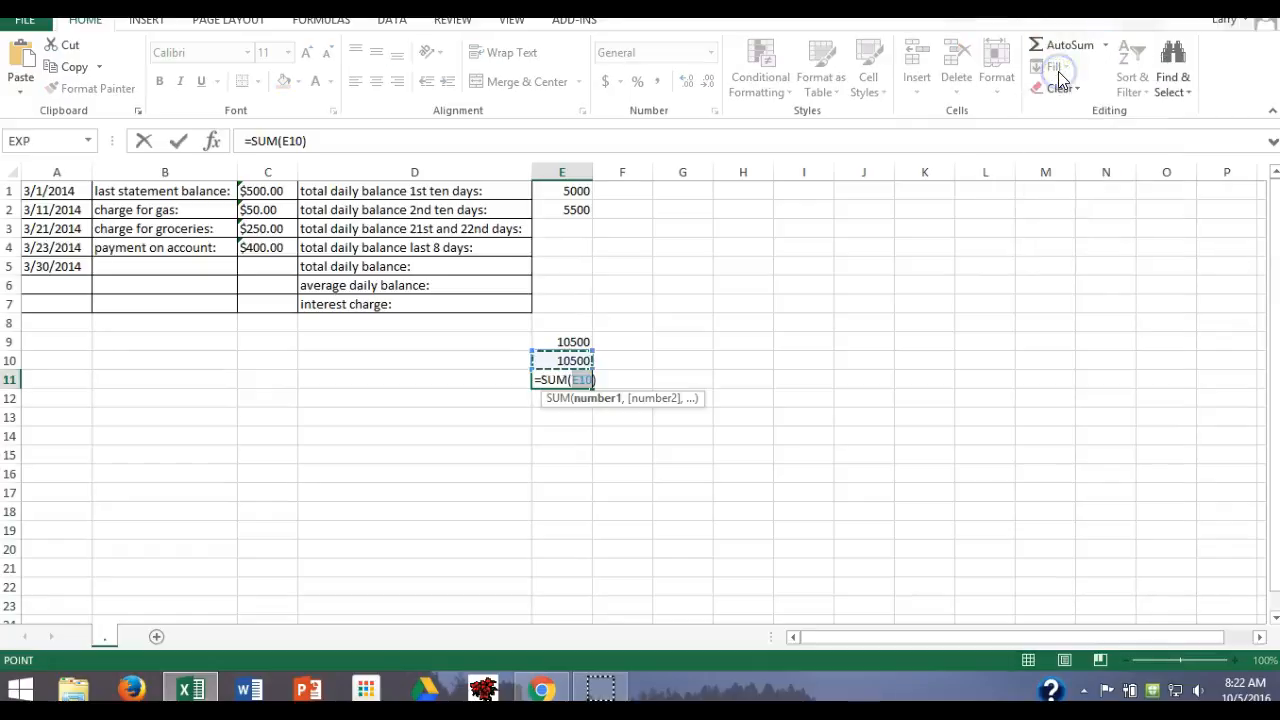
{"action": "left_click_drag", "start_coordinate": [566, 190], "coordinate": [552, 208]}
{"action": "left_click", "coordinate": [563, 188]}
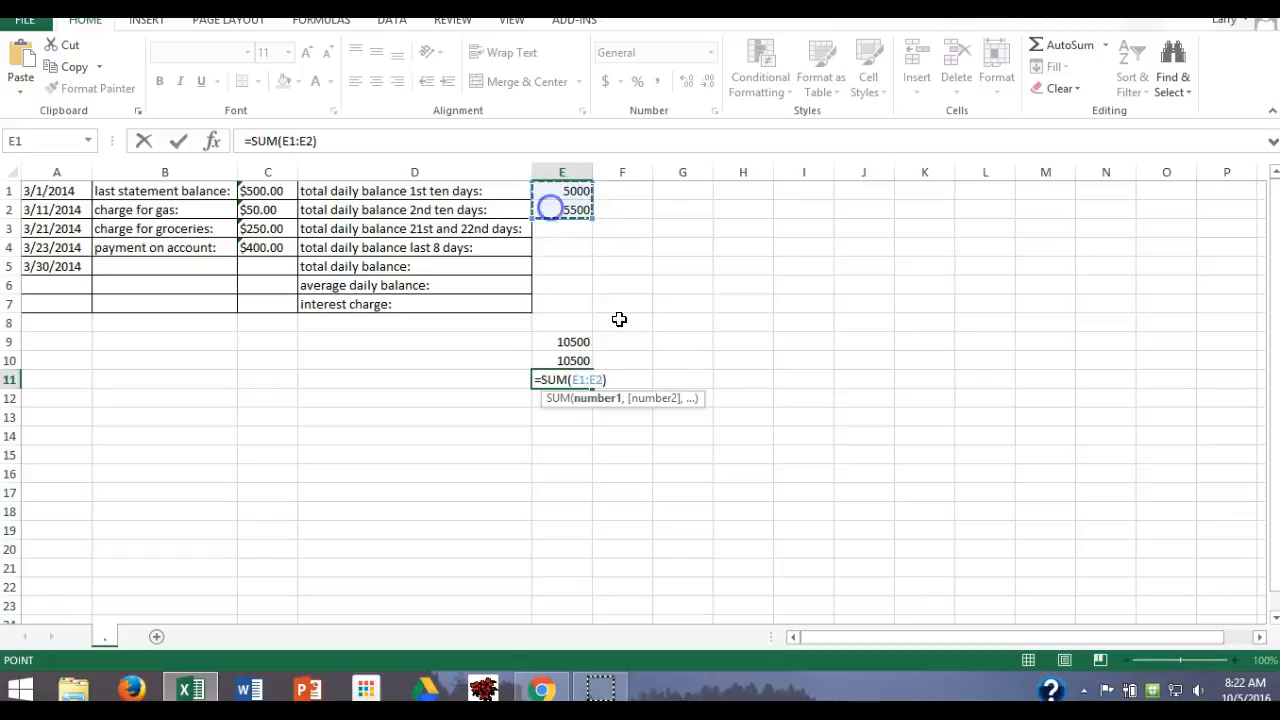
{"action": "key", "text": "Return"}
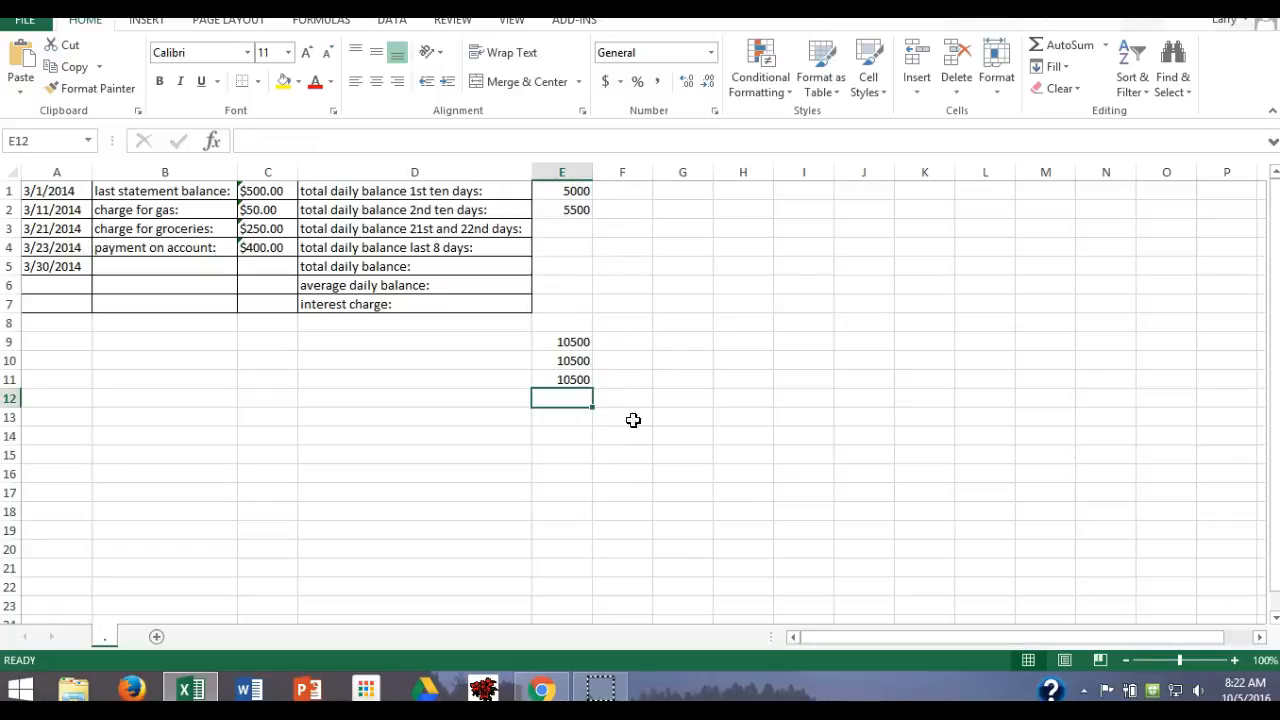
{"action": "left_click", "coordinate": [567, 342]}
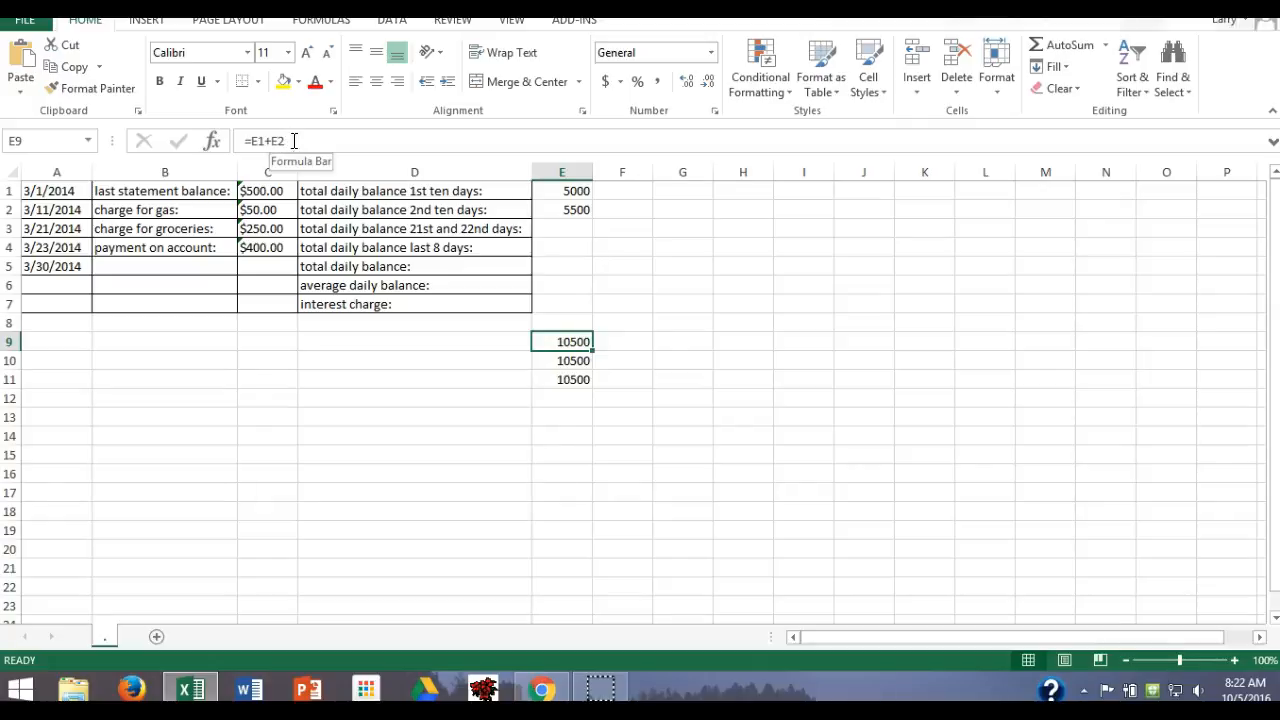
{"action": "left_click", "coordinate": [575, 360]}
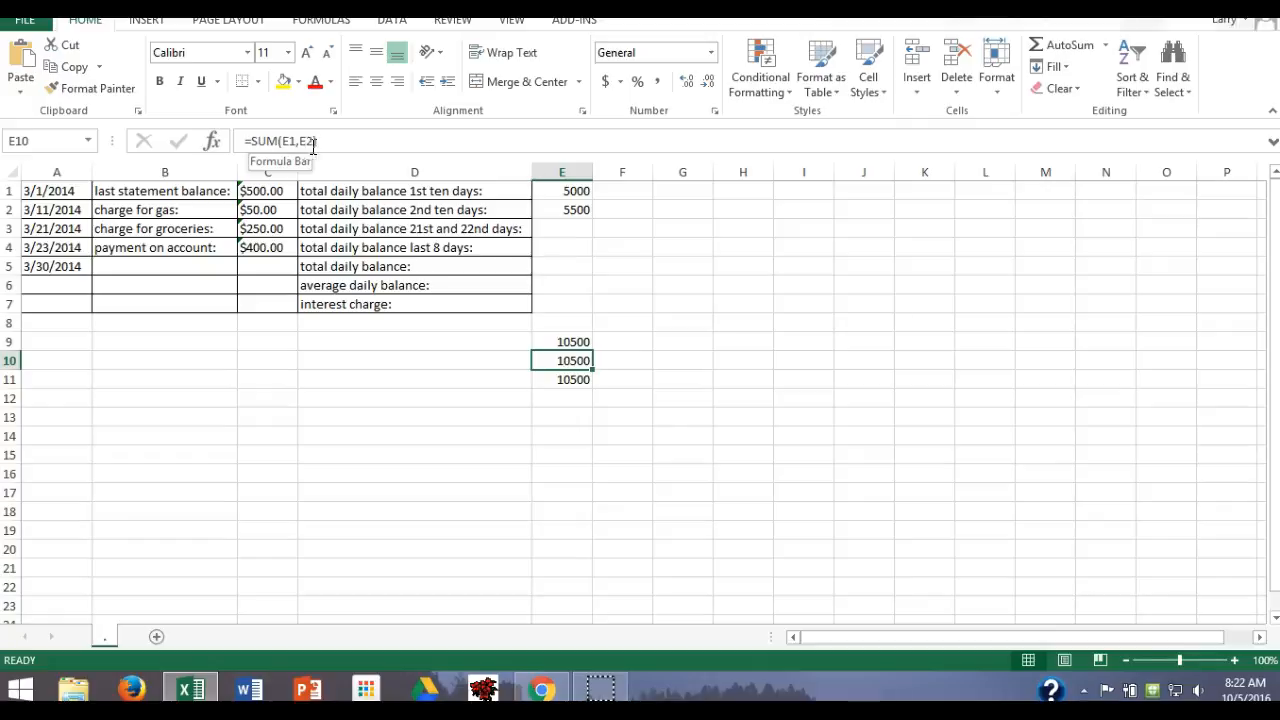
{"action": "left_click", "coordinate": [568, 380]}
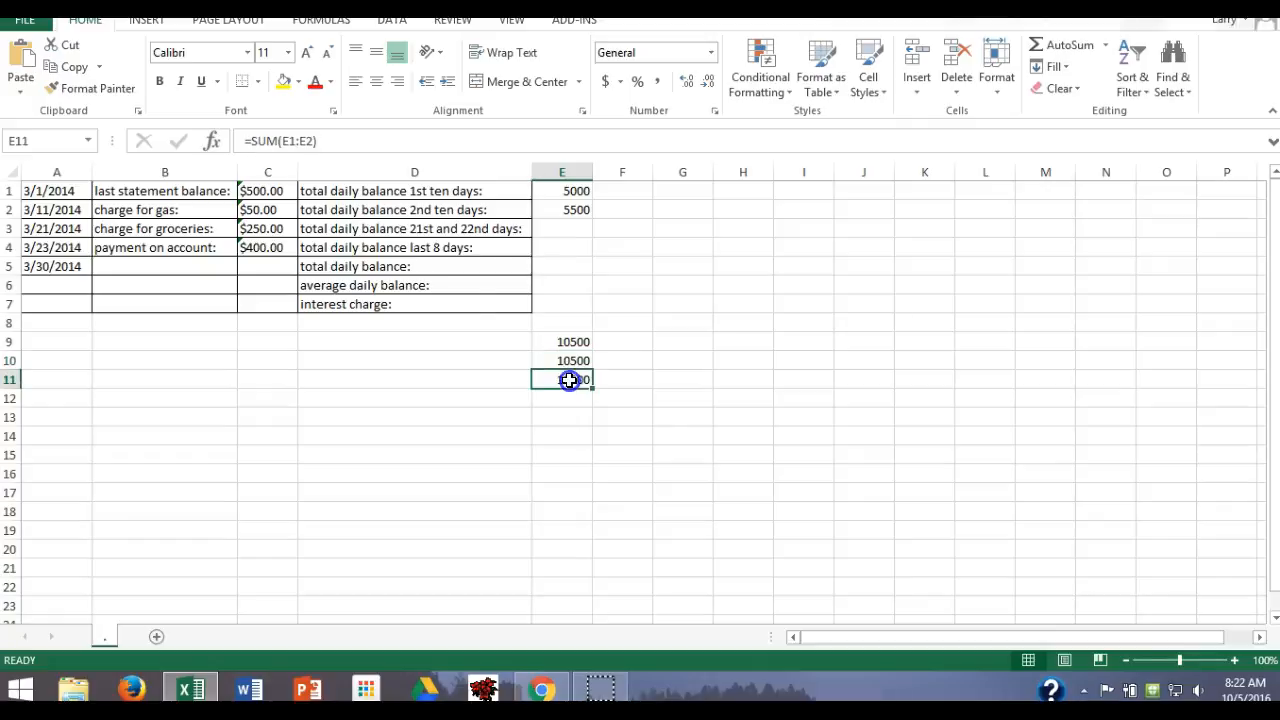
Repeat the AutoSum of the first two total daily balances in cell E12 with the formula =SUM(E1:E2).
{"action": "left_click", "coordinate": [1106, 47]}
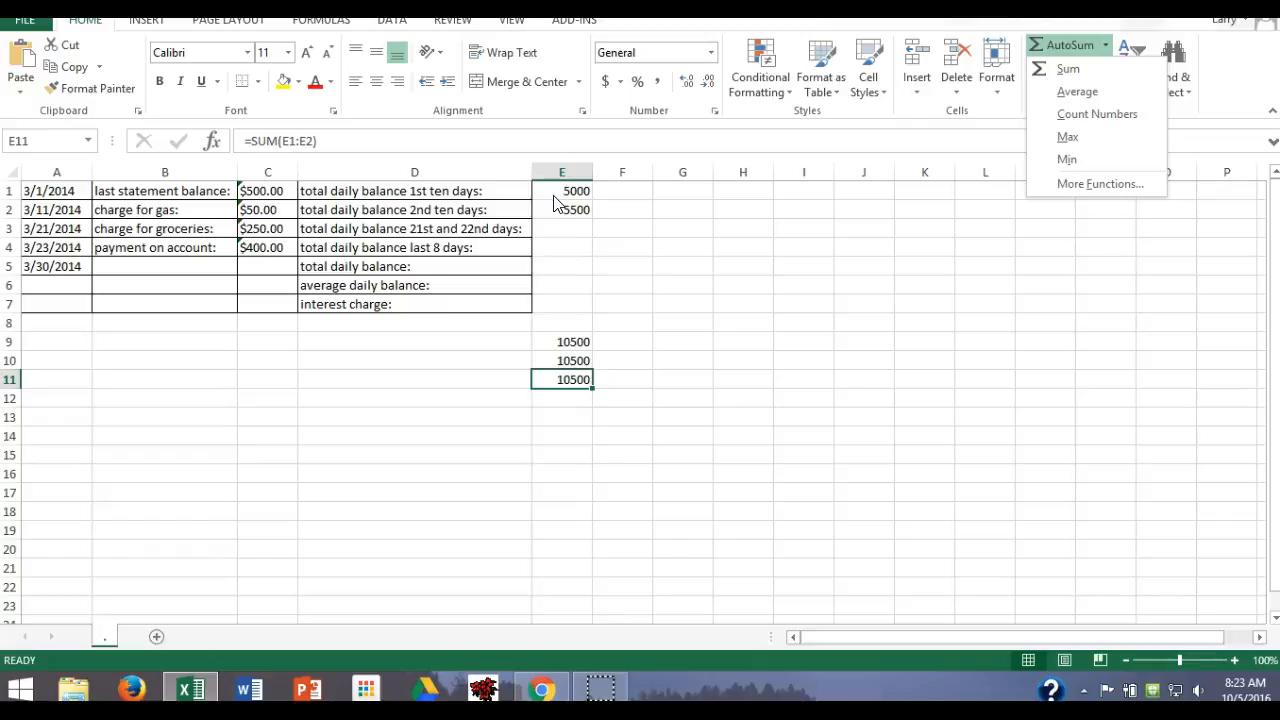
{"action": "left_click", "coordinate": [556, 399]}
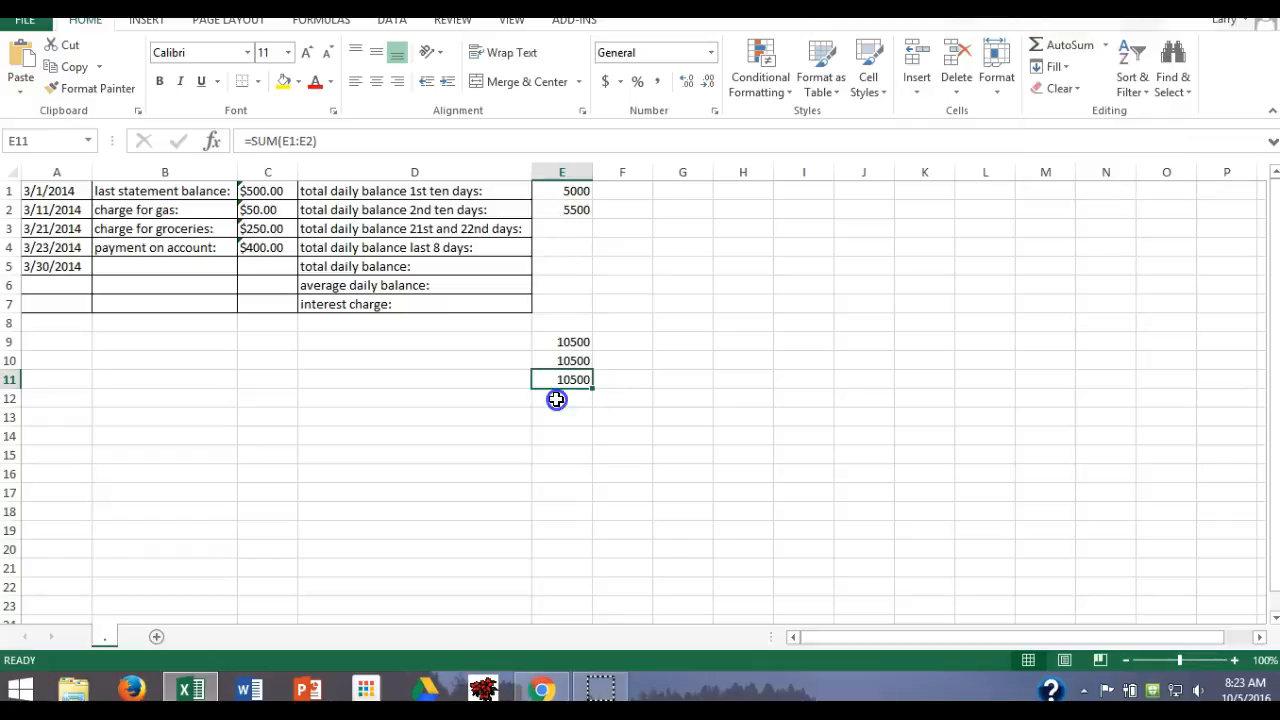
{"action": "left_click", "coordinate": [556, 399]}
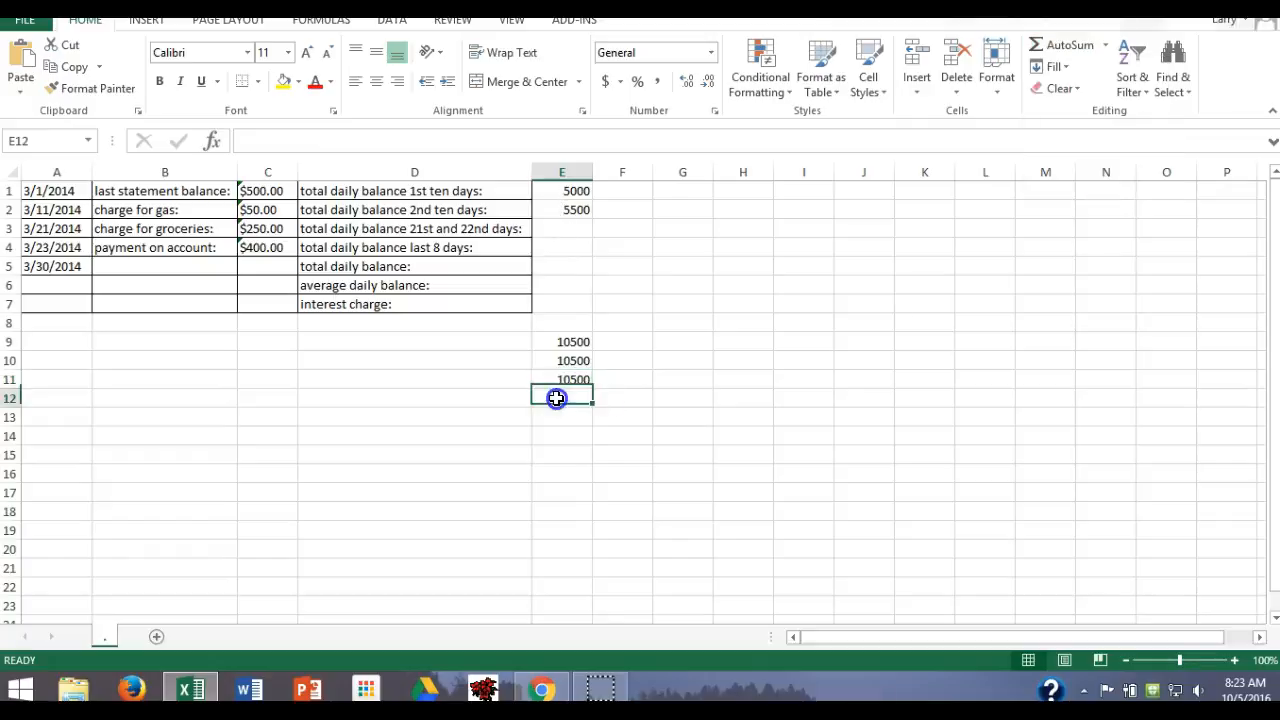
{"action": "left_click", "coordinate": [1105, 48]}
{"action": "left_click", "coordinate": [1062, 66]}
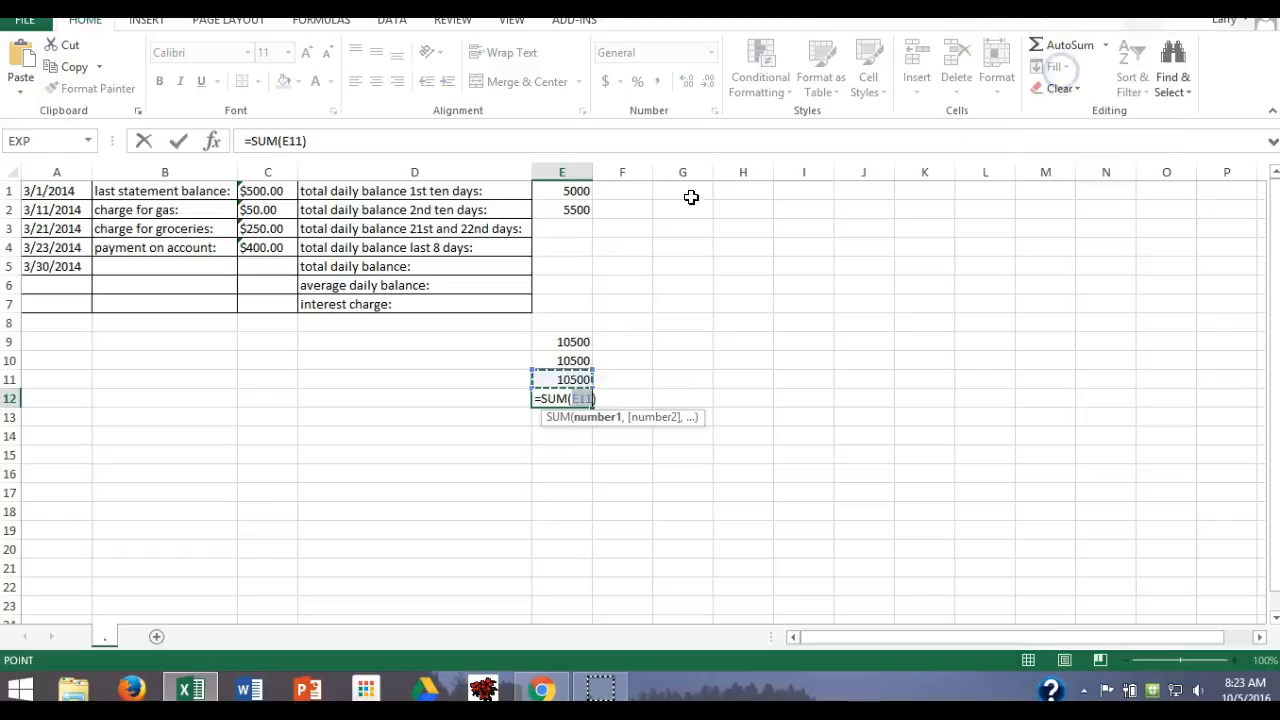
{"action": "left_click_drag", "start_coordinate": [572, 190], "coordinate": [569, 207]}
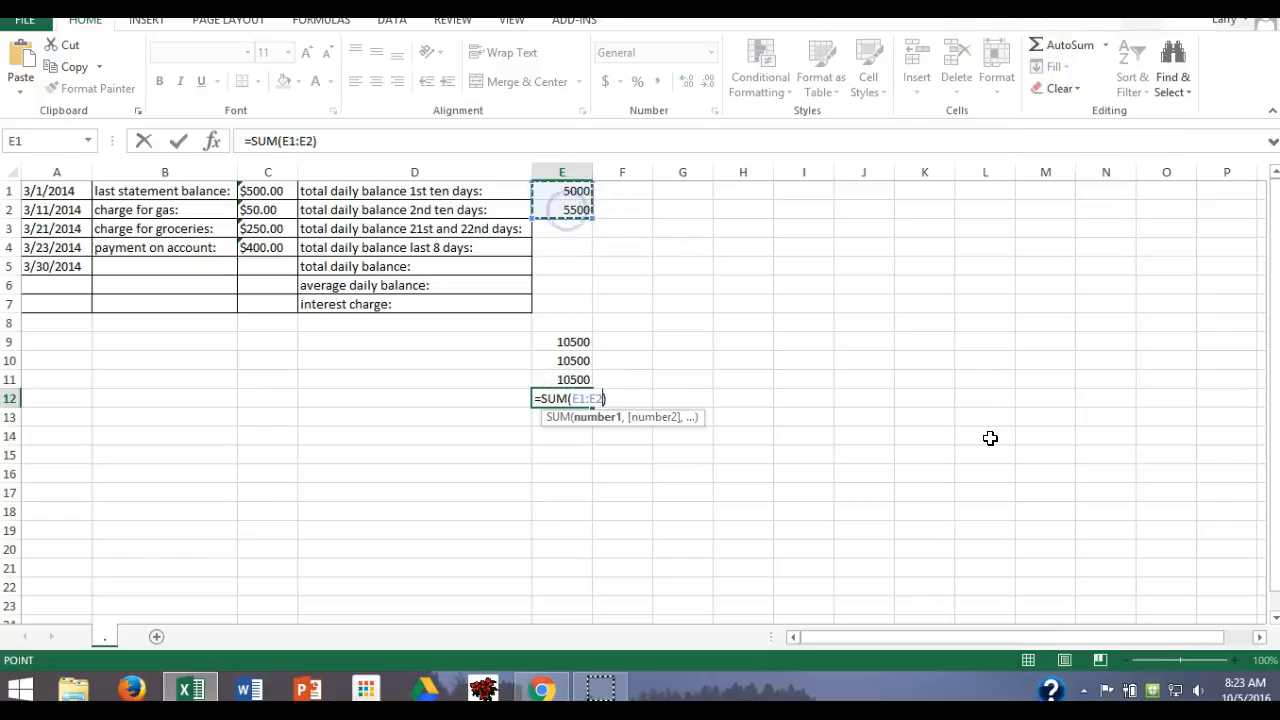
{"action": "key", "text": "Return"}
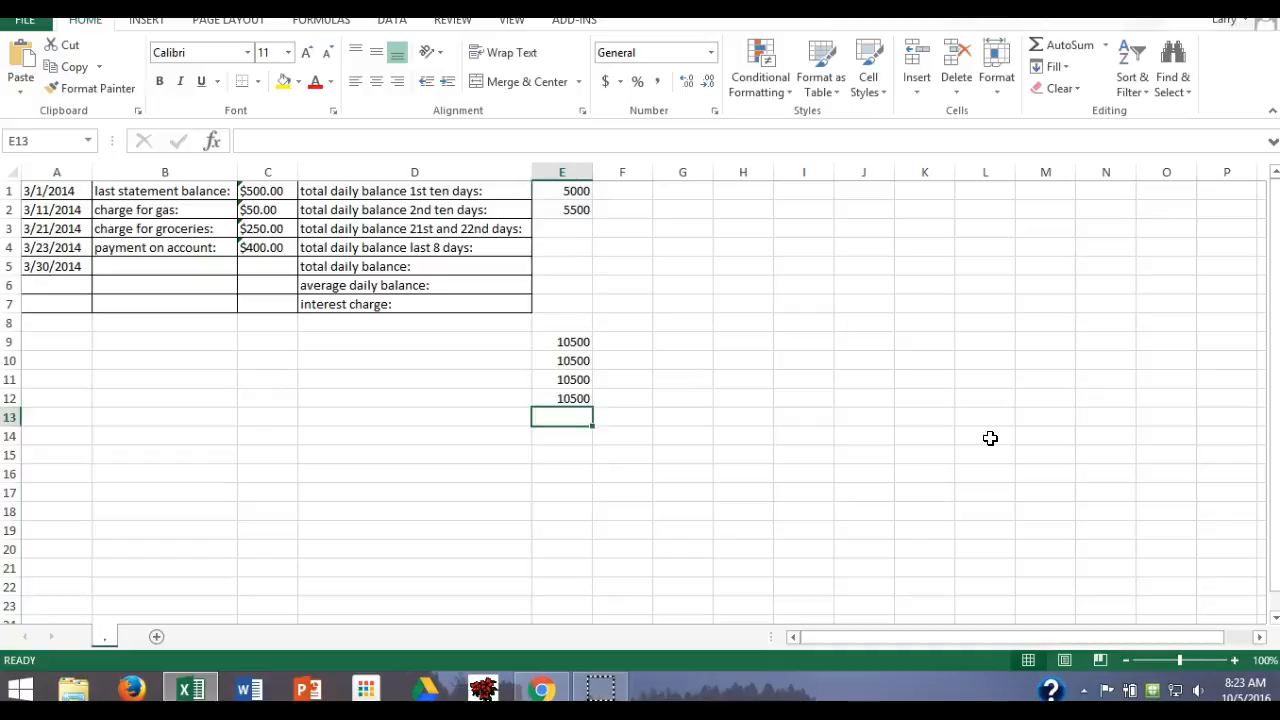